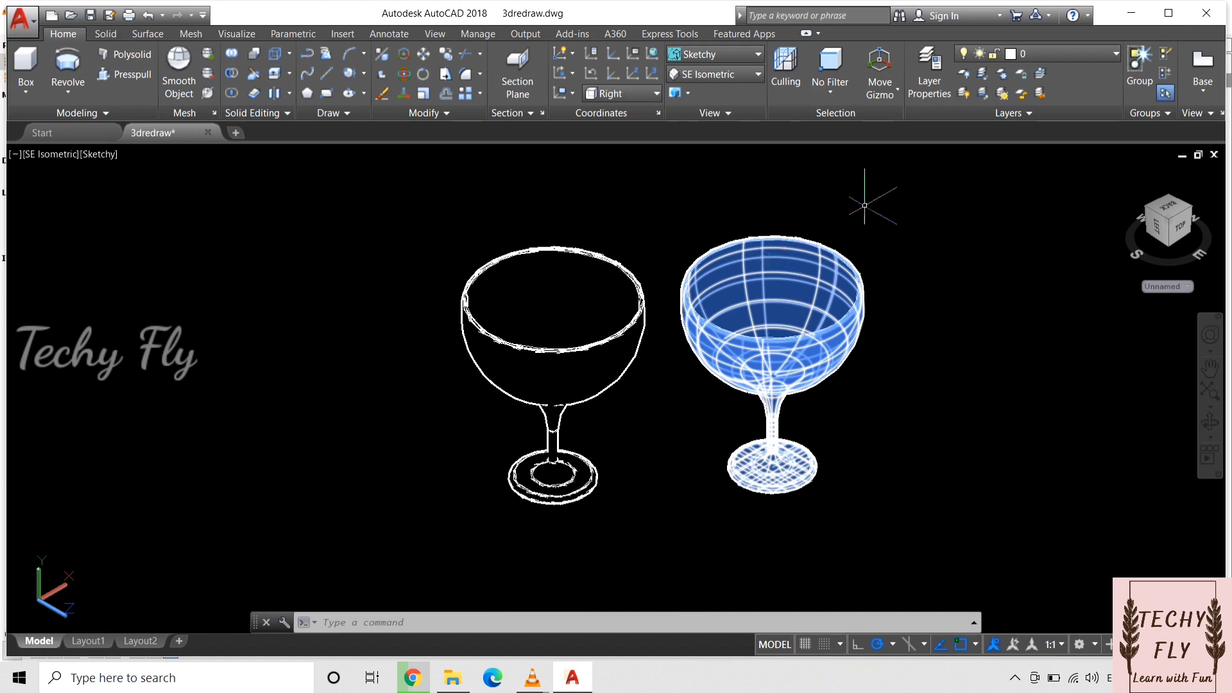
key("Escape")
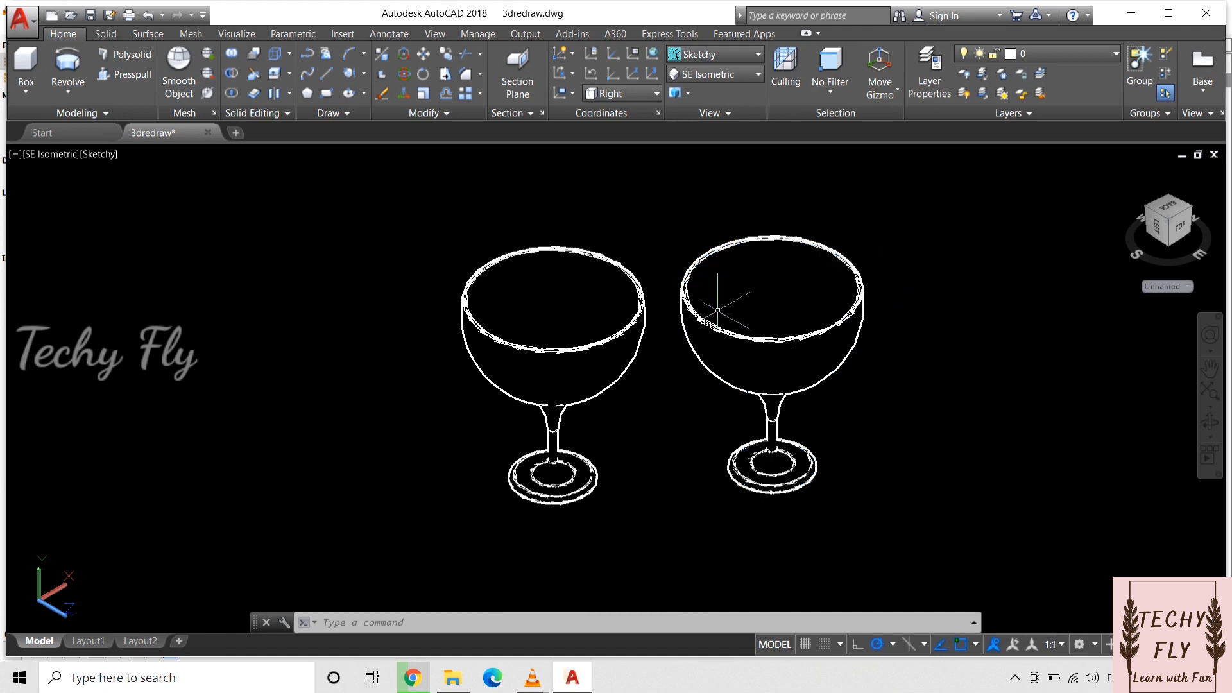
left_click(870, 274)
key("Escape")
left_click(682, 313)
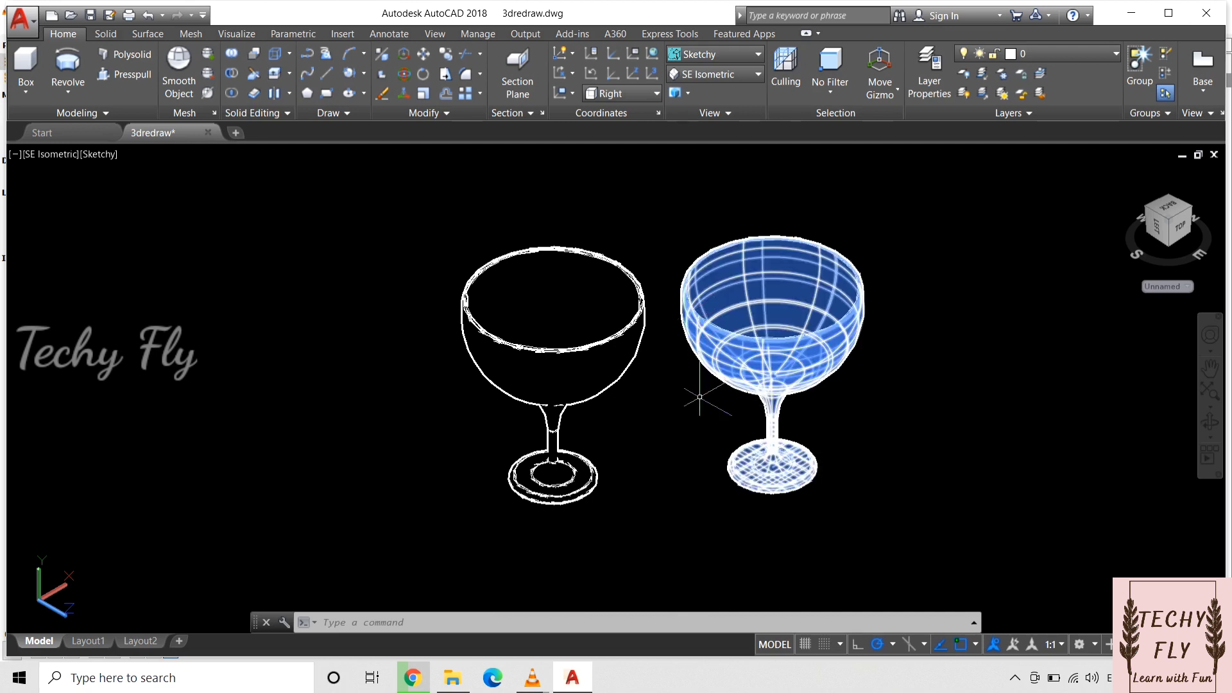
key("Escape")
left_click(788, 412)
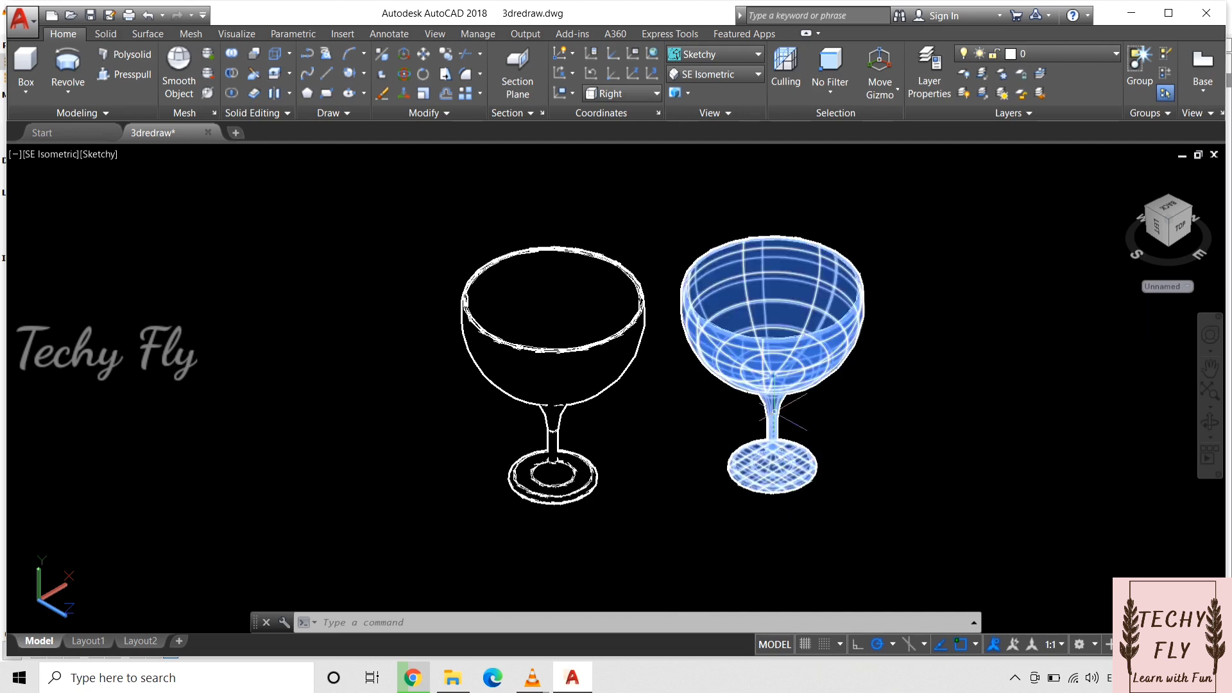
key("Escape")
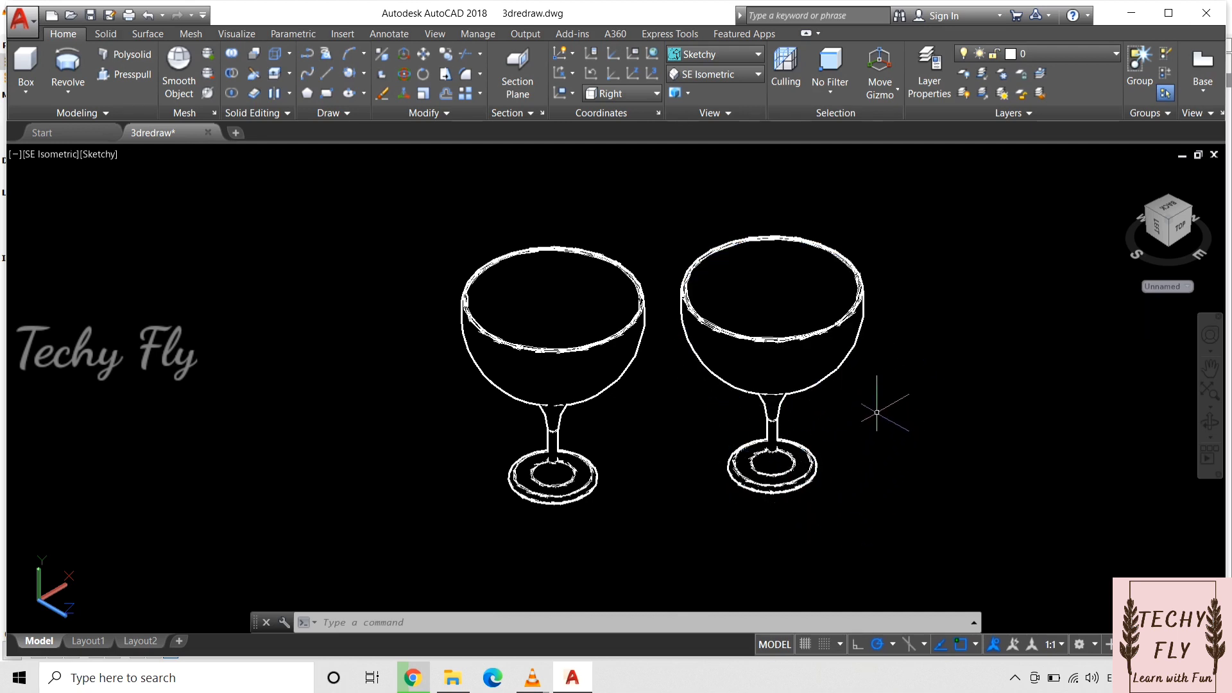
left_click(817, 455)
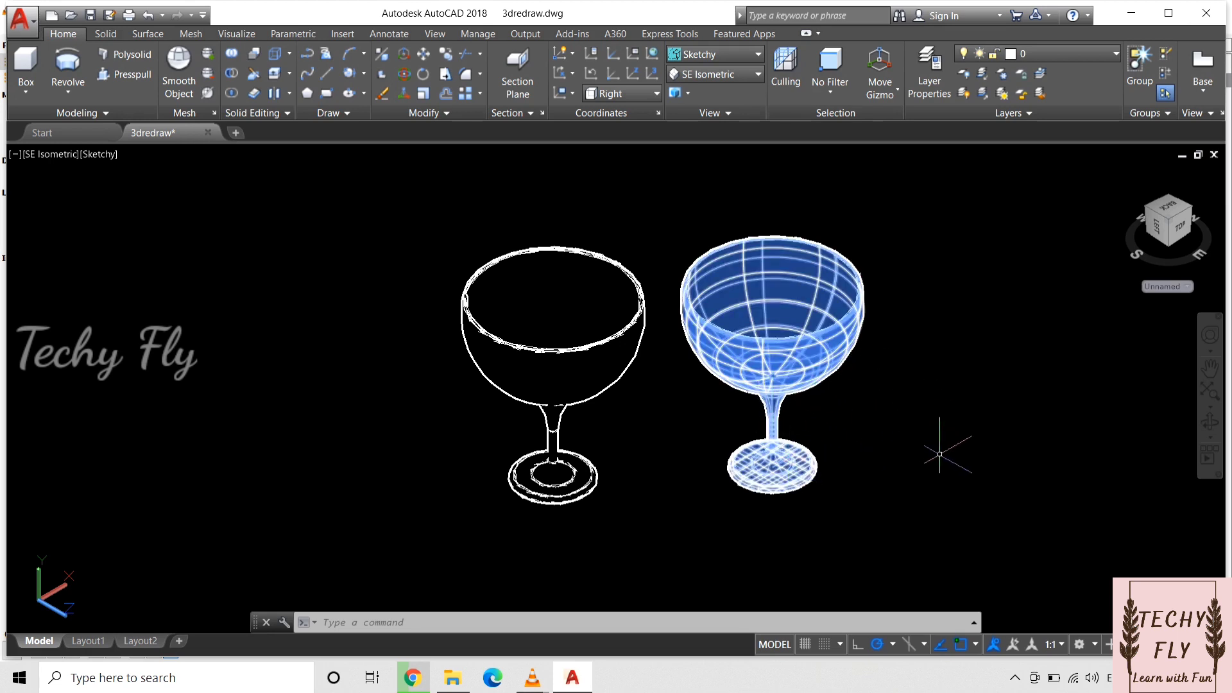
key("Escape")
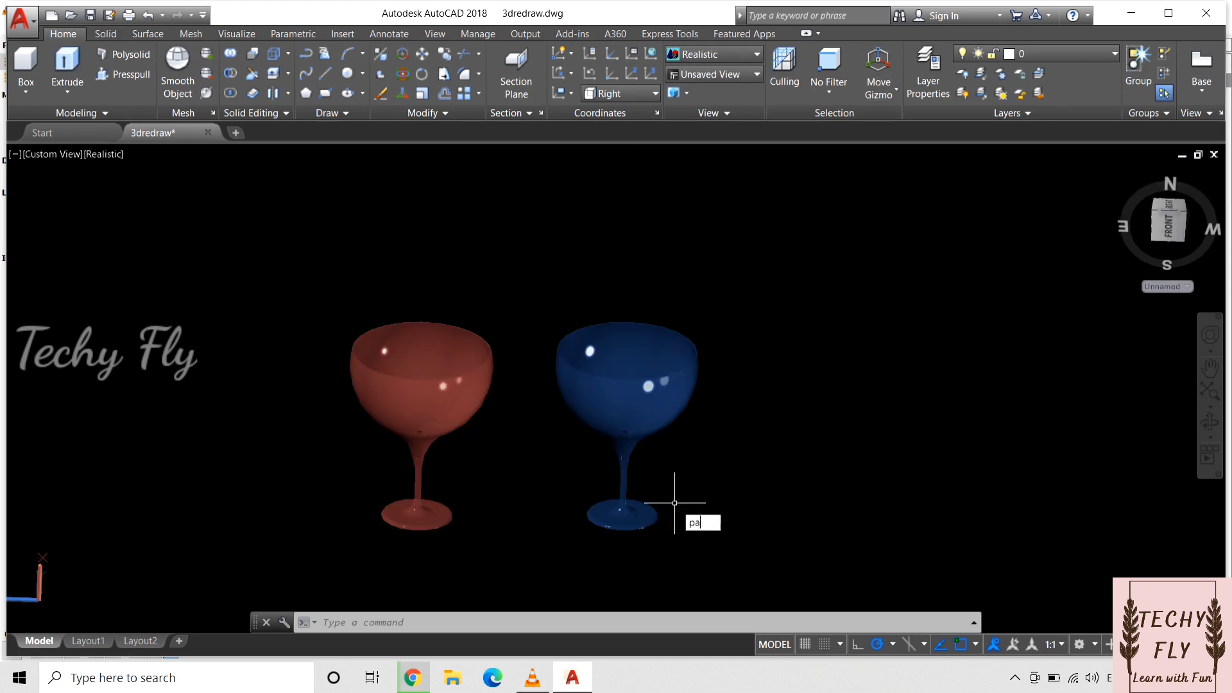
Step: Switch to the Right view over an empty area beside the two glasses
type("p")
key("Return")
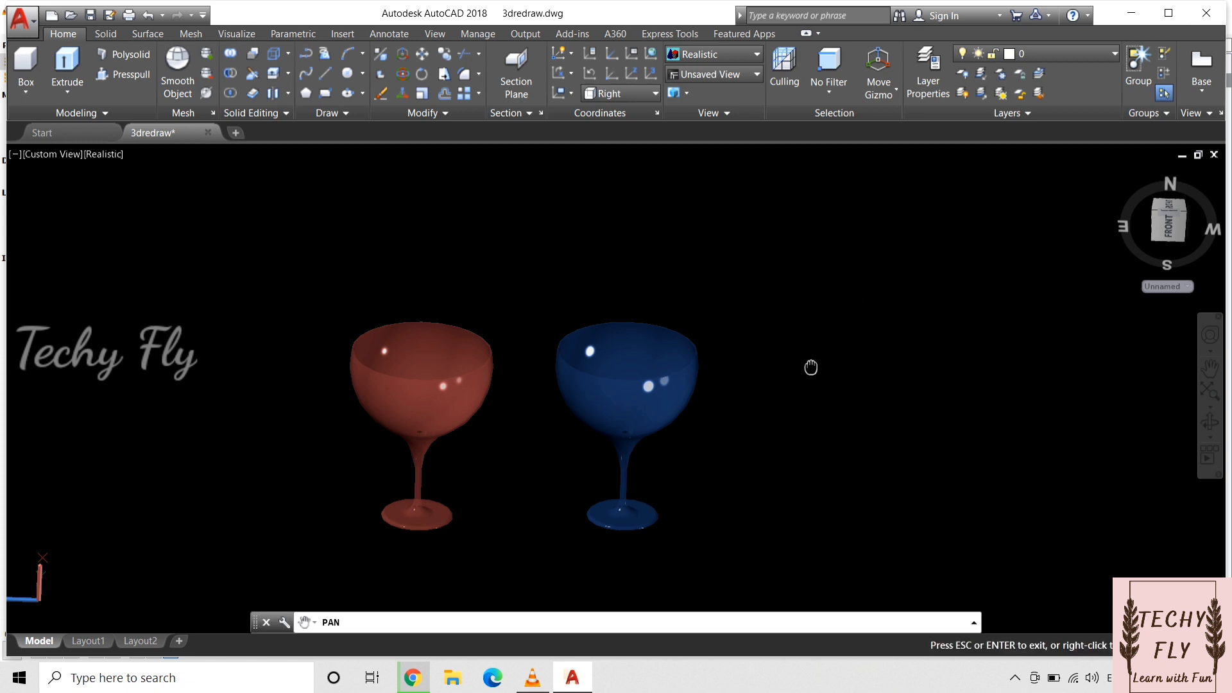
left_click_drag(811, 366, 115, 345)
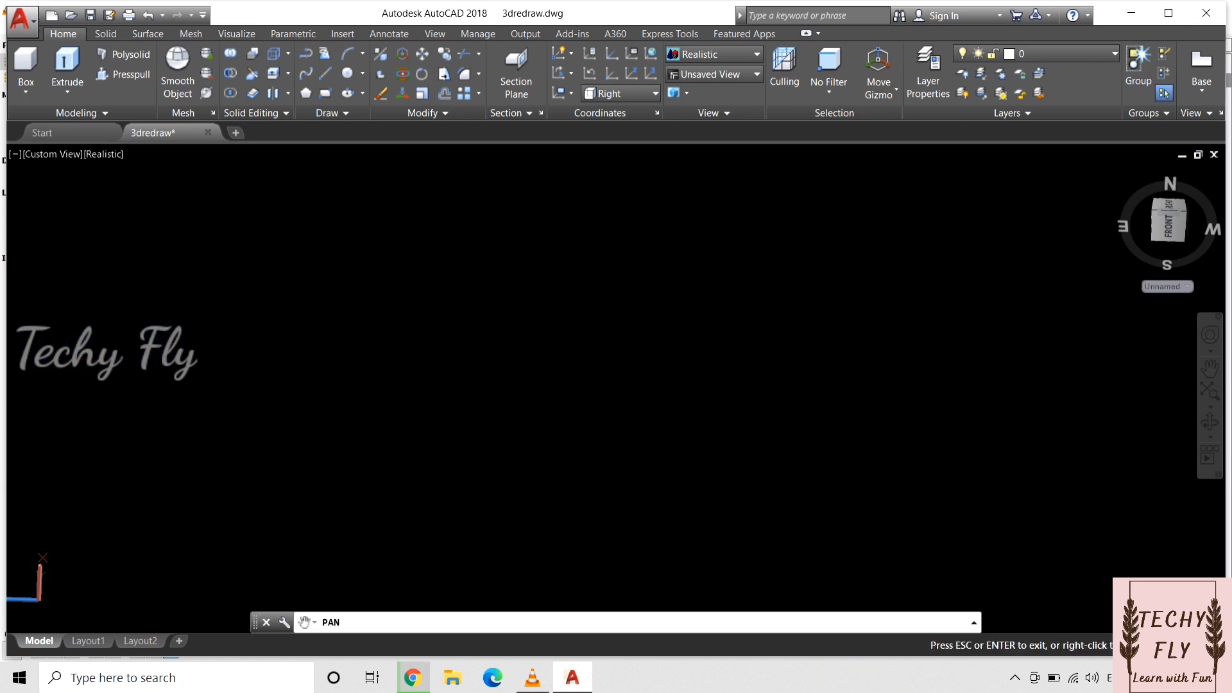
left_click(726, 74)
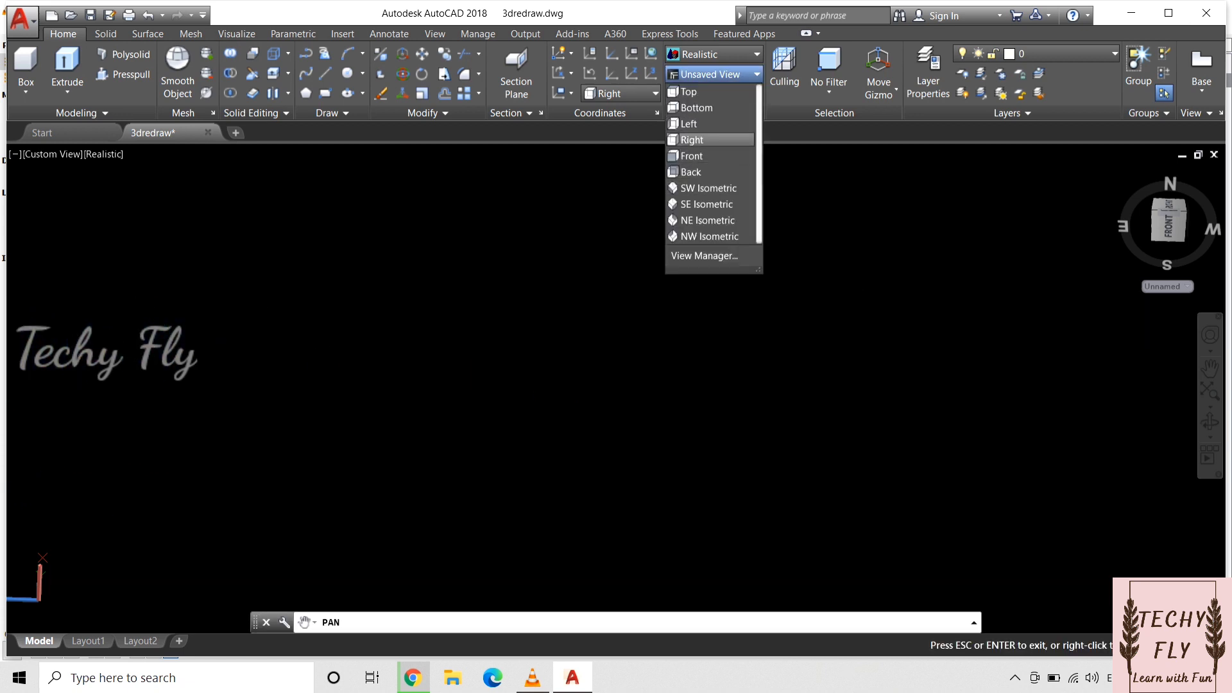
left_click(692, 140)
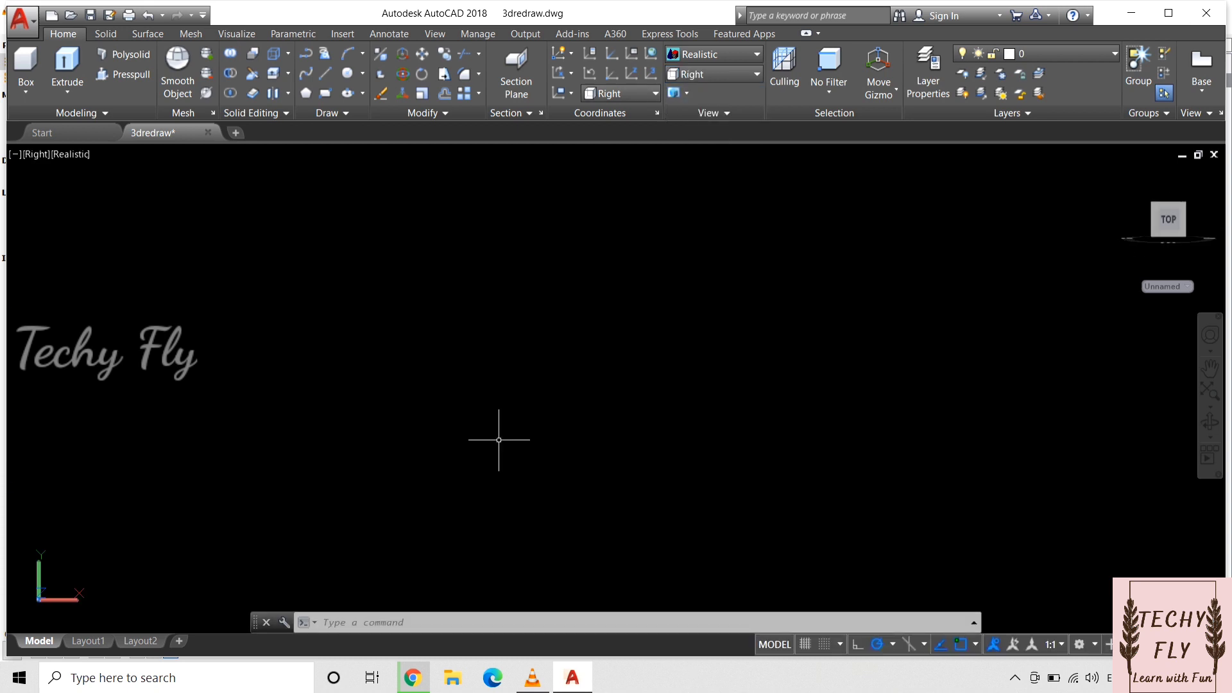
Step: Draw a single vertical line 10 mm long downward in the empty area
type("l")
key("Return")
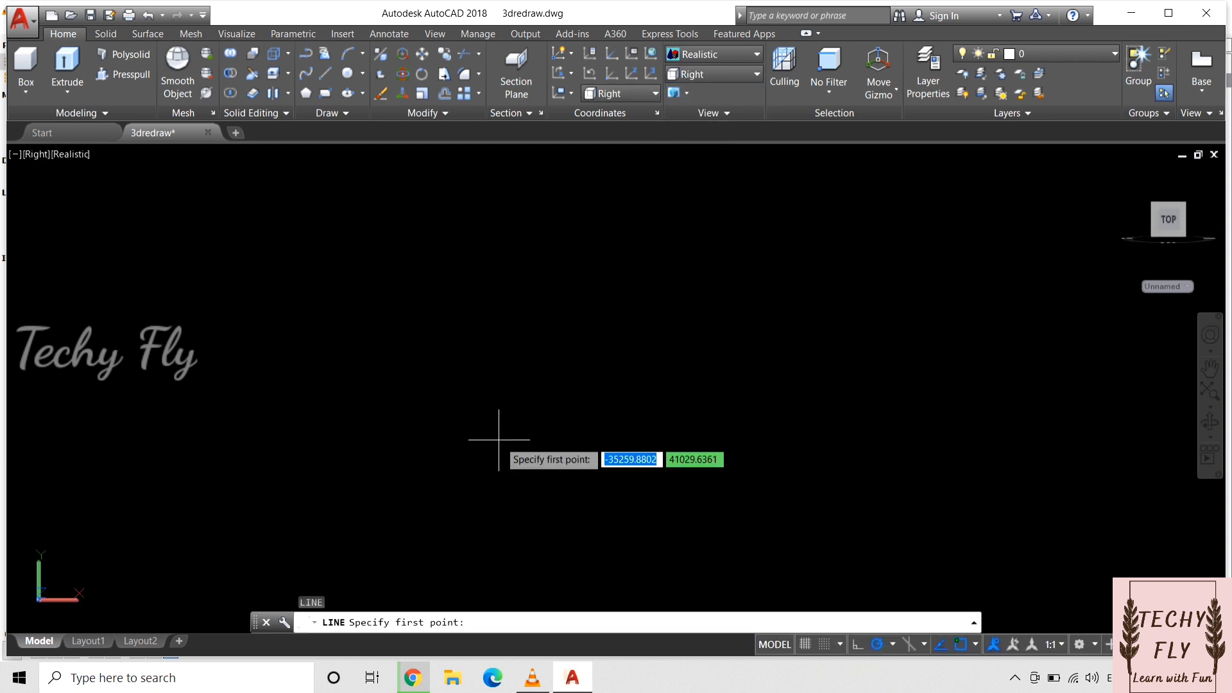
left_click(430, 255)
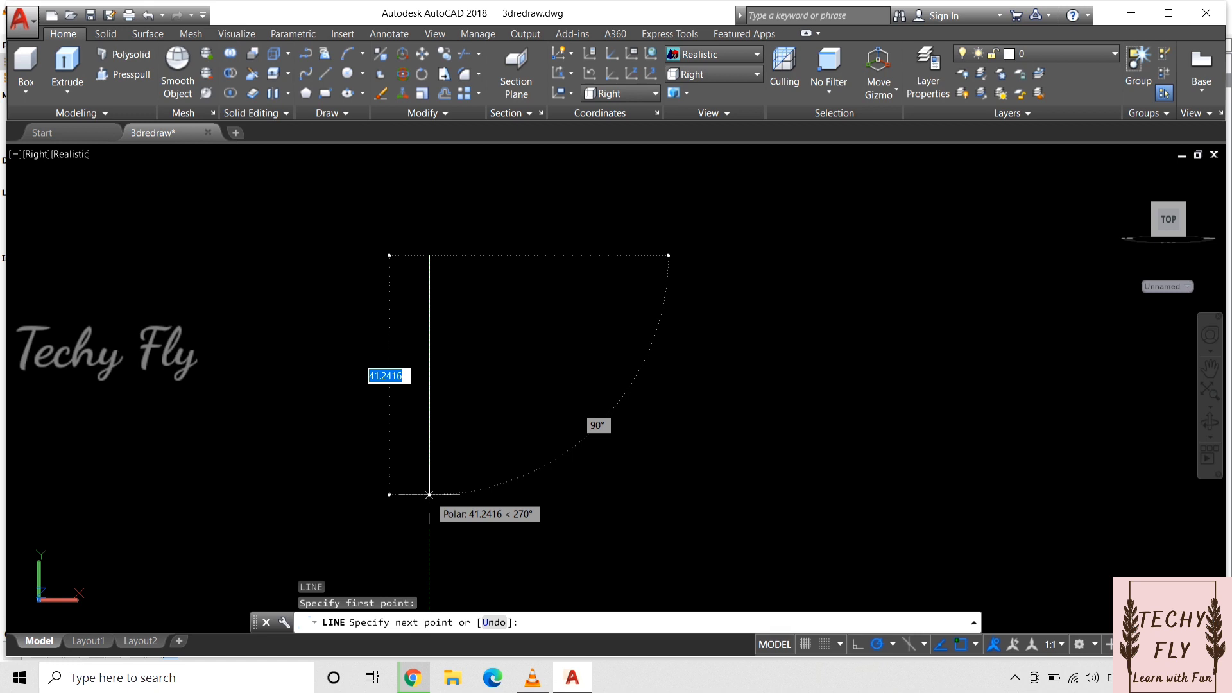
type("10")
key("Return")
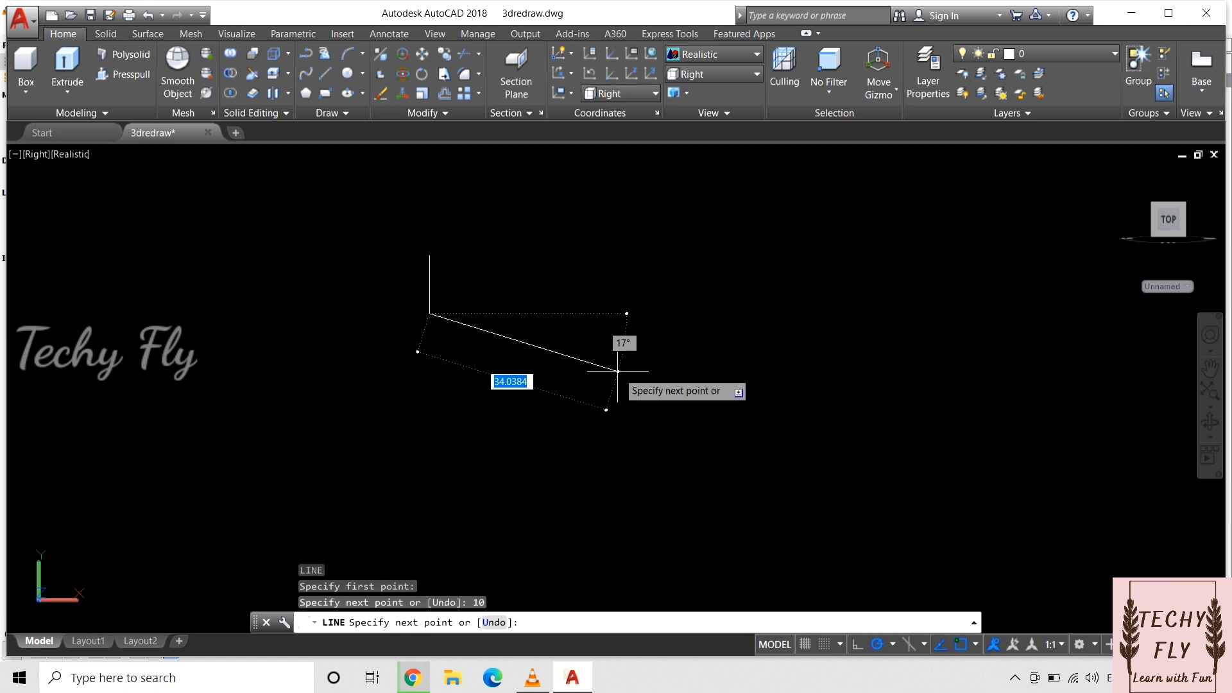
key("Escape")
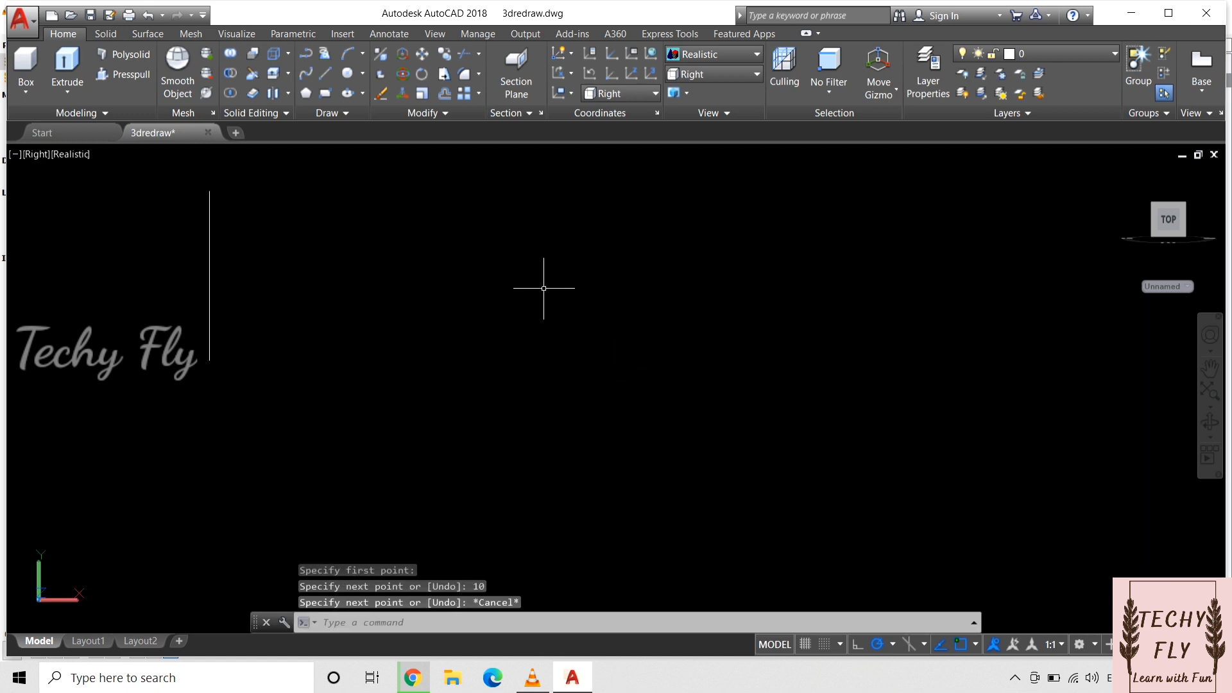
Step: Erase the trial vertical line
key("Return")
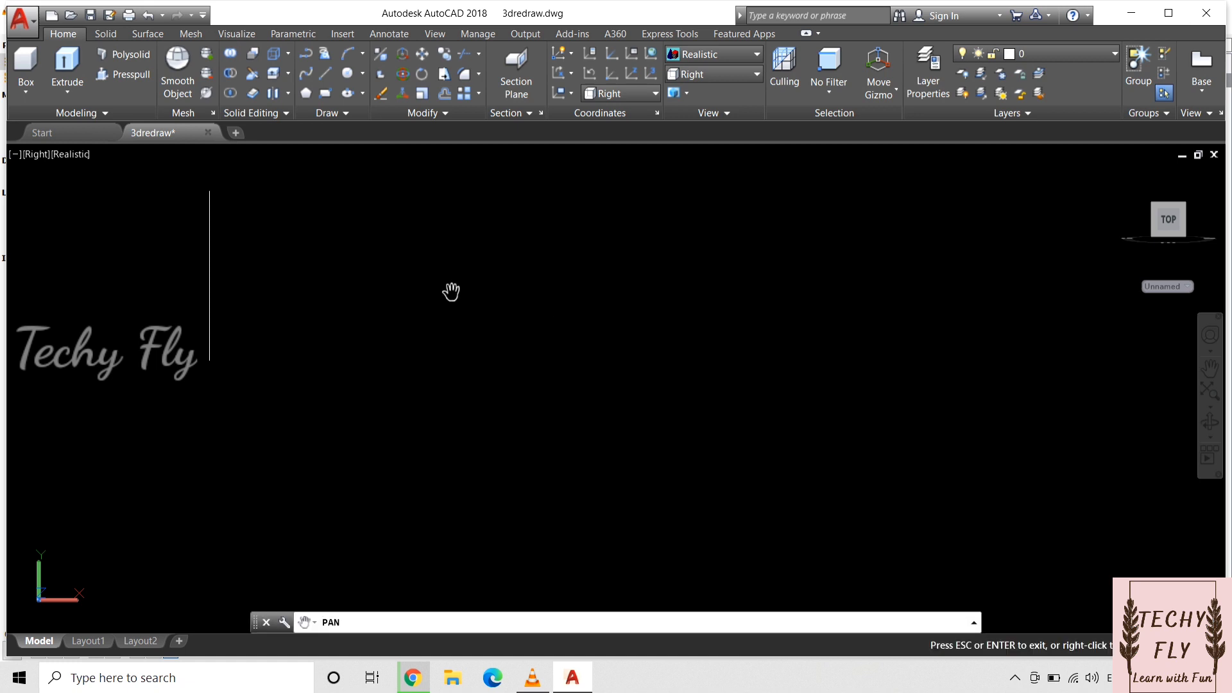
left_click_drag(313, 256, 541, 389)
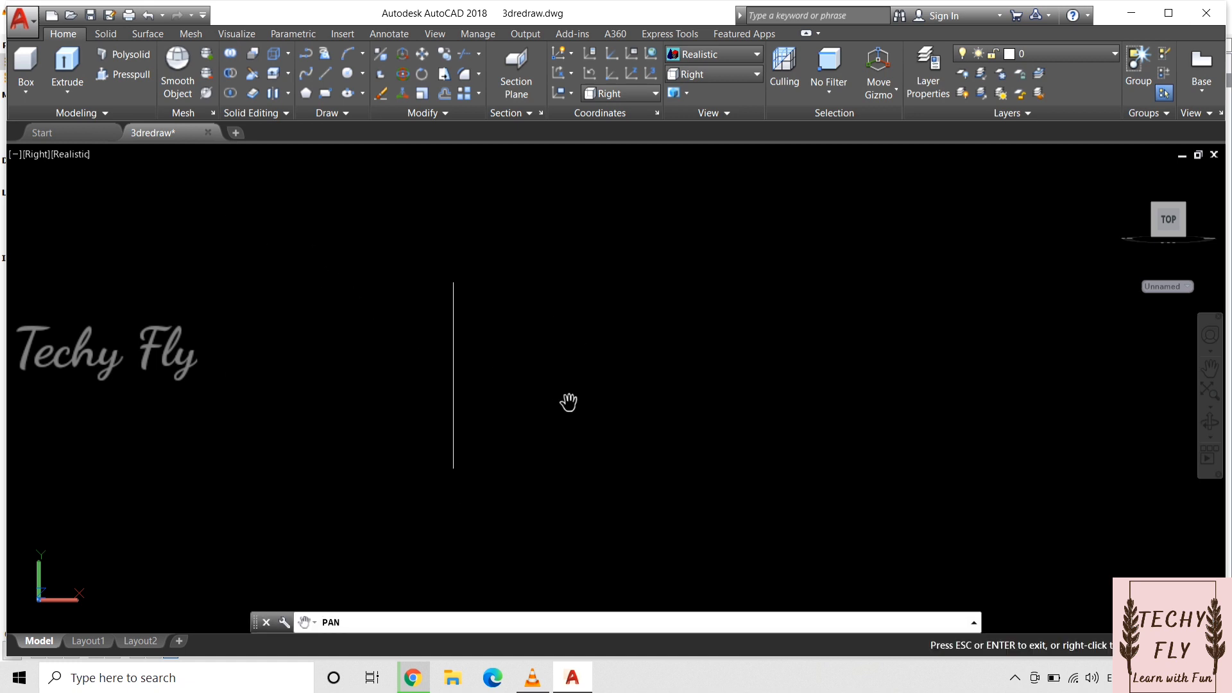
key("Escape")
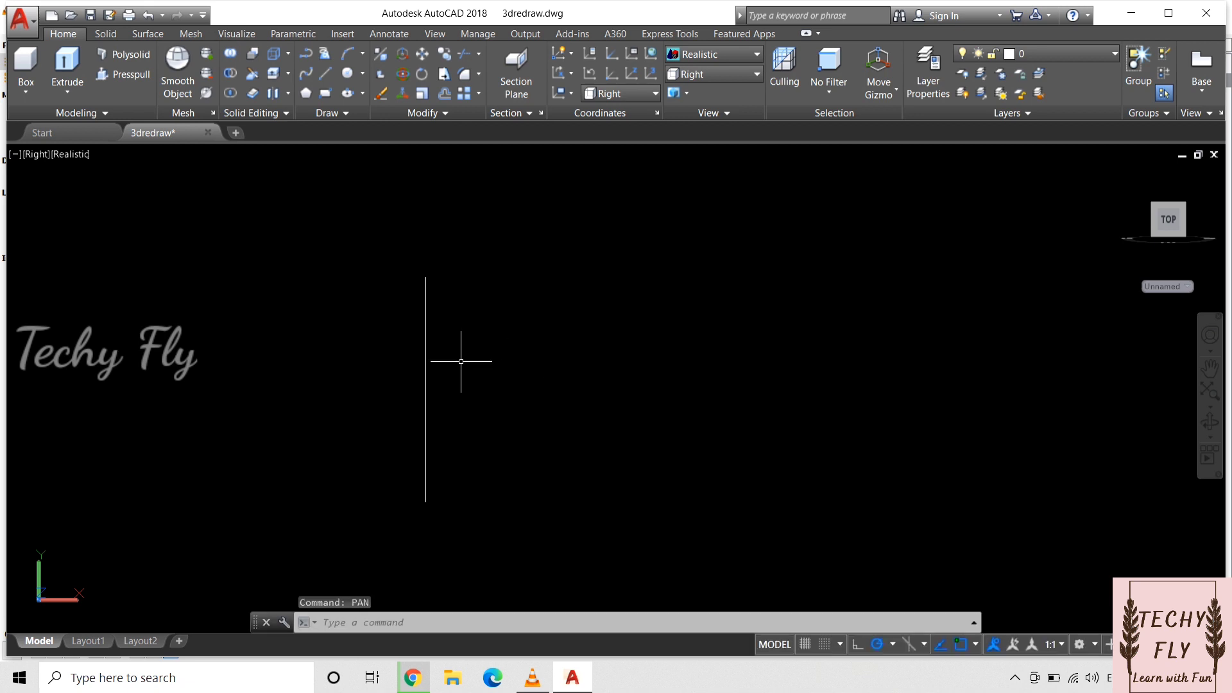
left_click(425, 367)
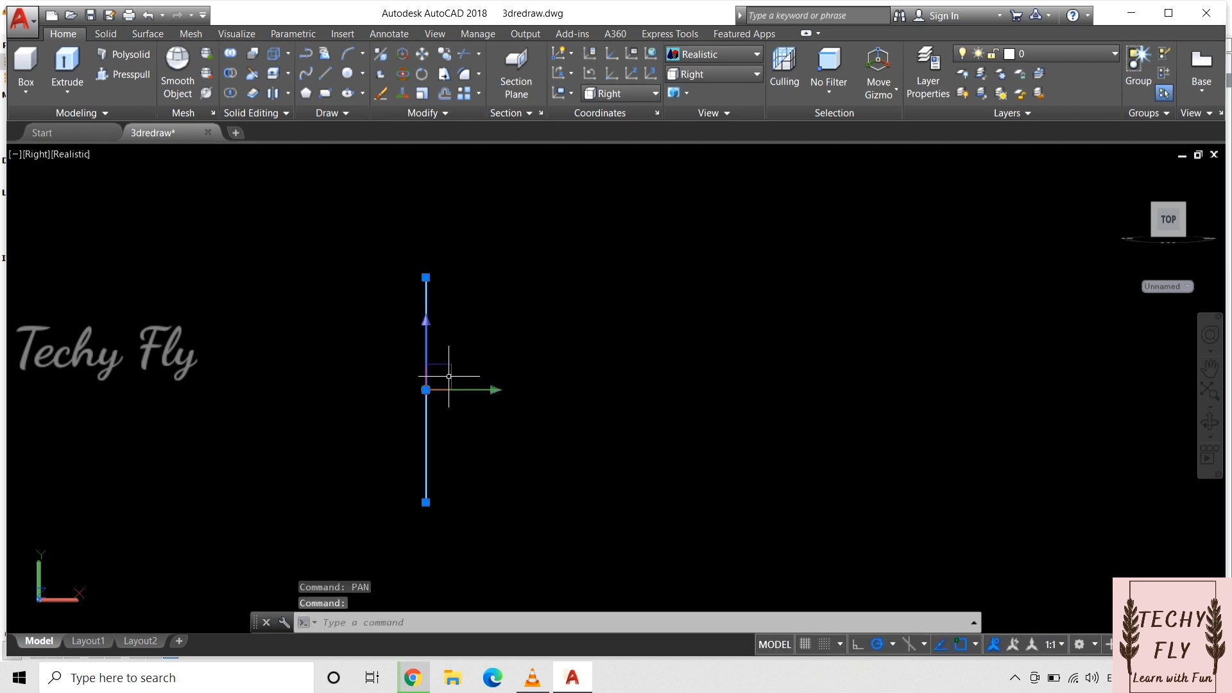
key("Delete")
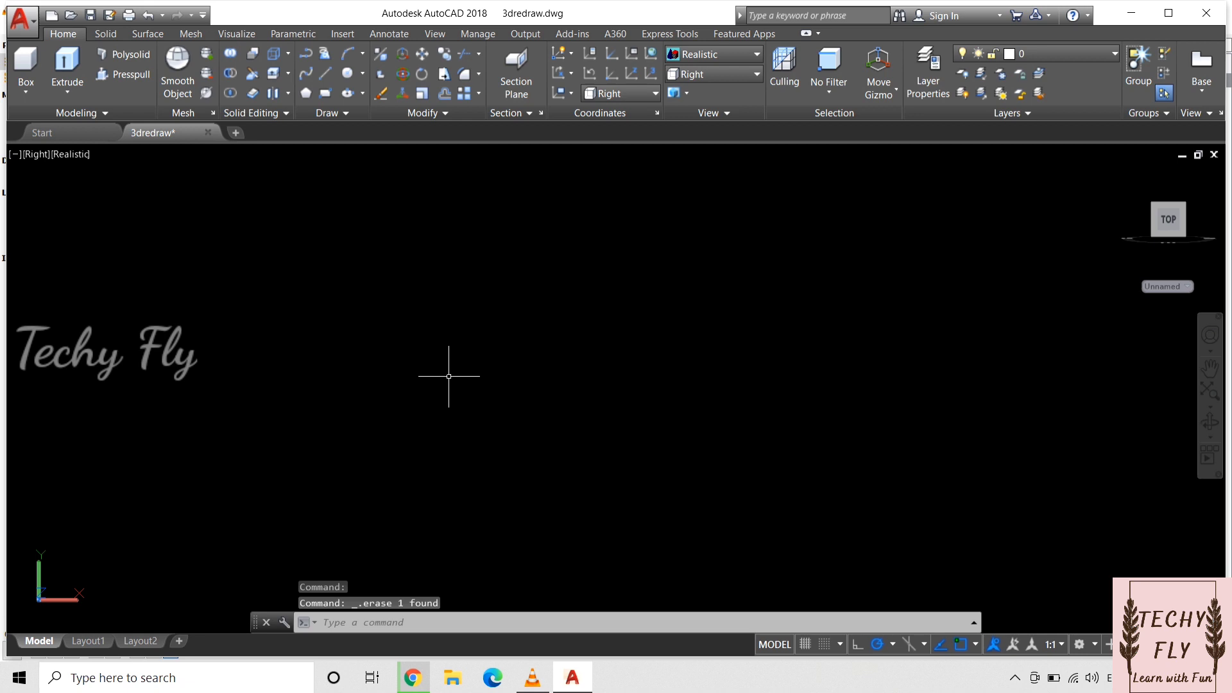
Step: Draw an L-shaped outline with a line 10 mm straight down and a base line 2 mm to the right
type("l")
key("Return")
left_click(420, 271)
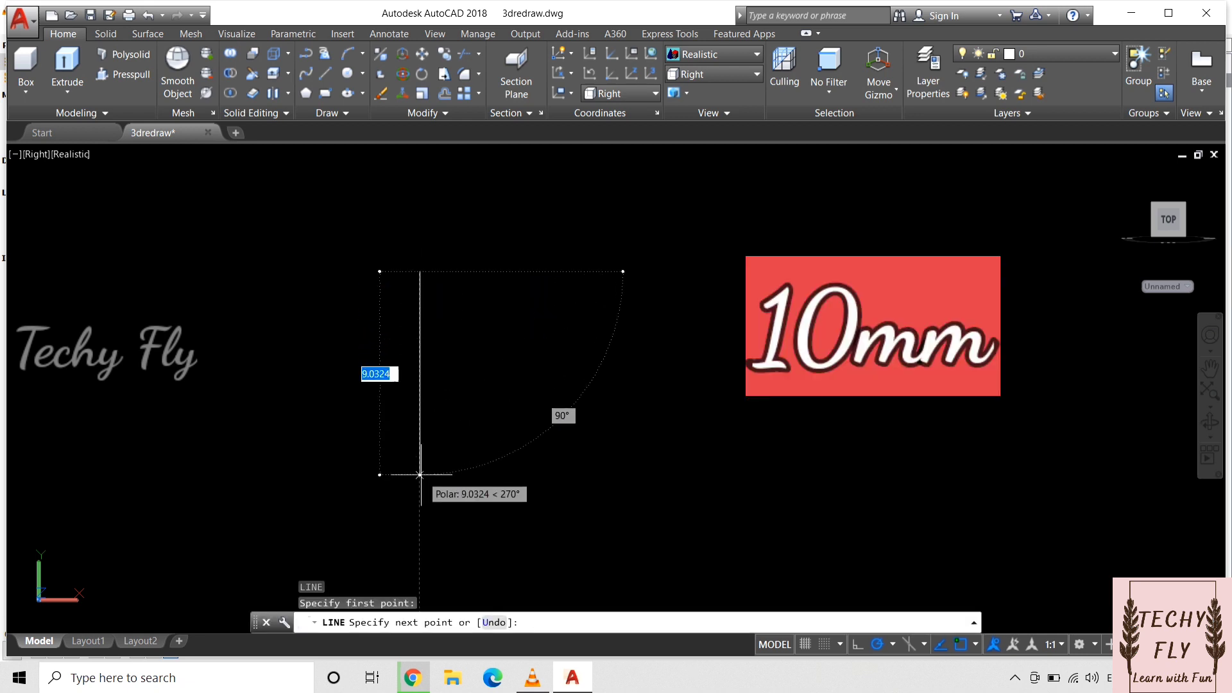
type("10")
key("Return")
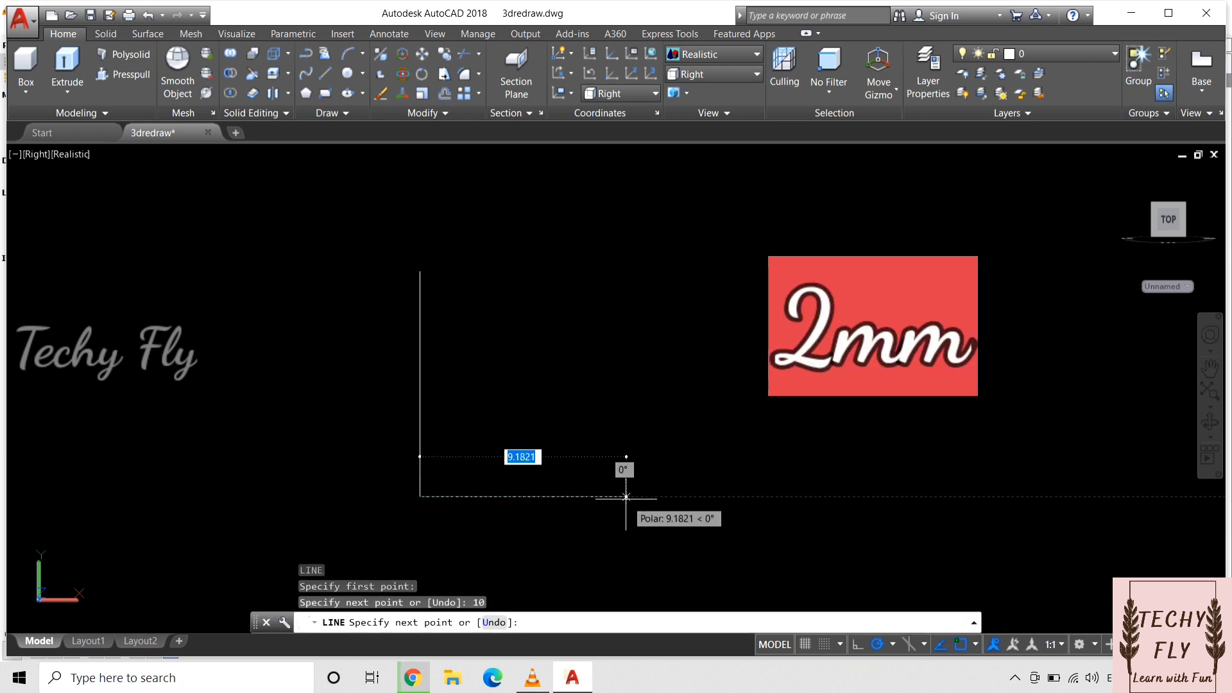
type("2")
key("Return")
key("Return")
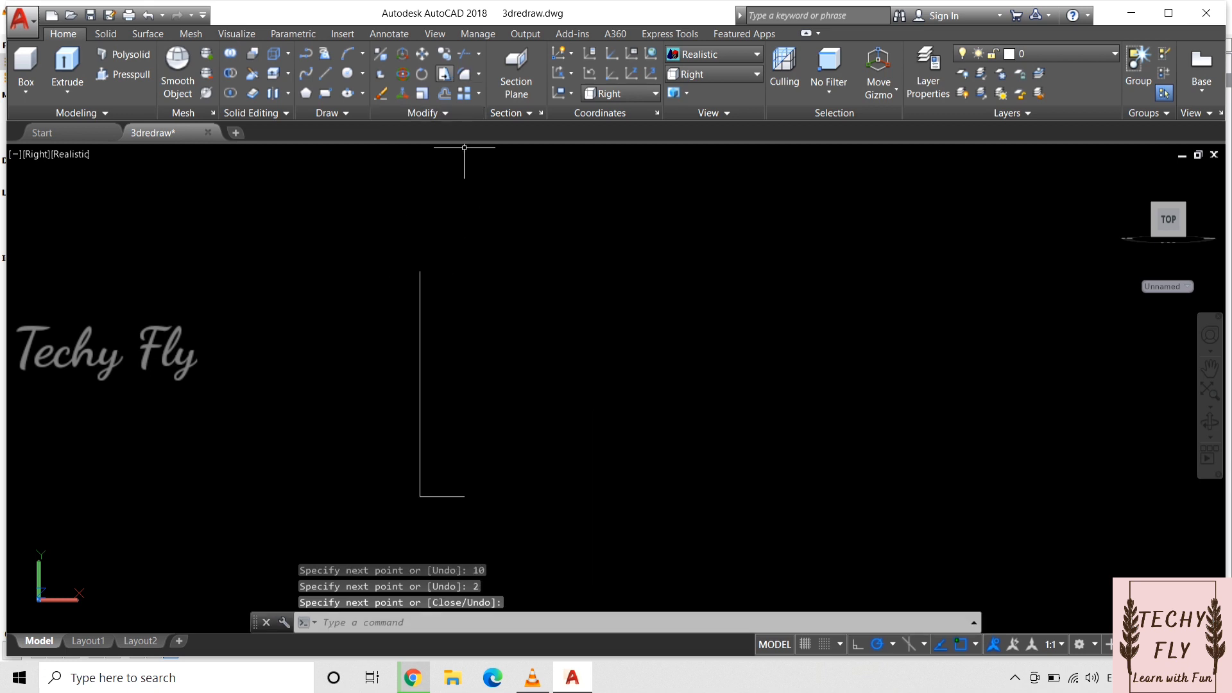
Step: Draw a three-point arc from about 4.13 mm right of the vertical line's upper end to that line's midpoint
left_click(363, 53)
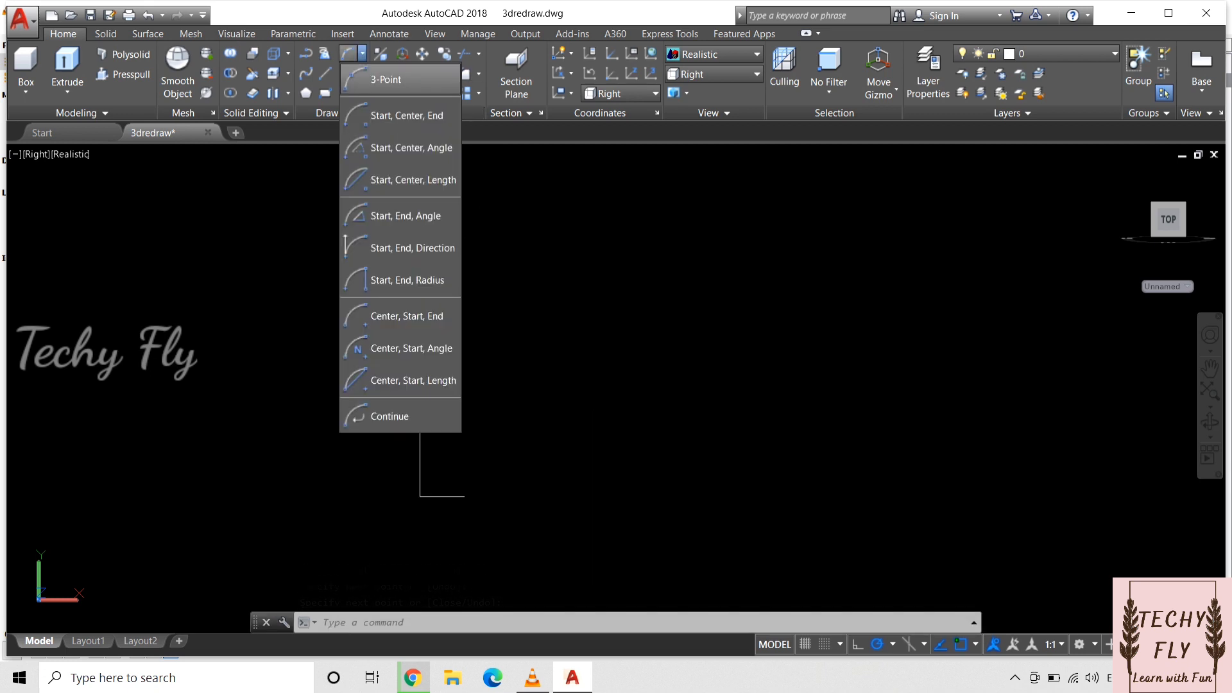
left_click(386, 78)
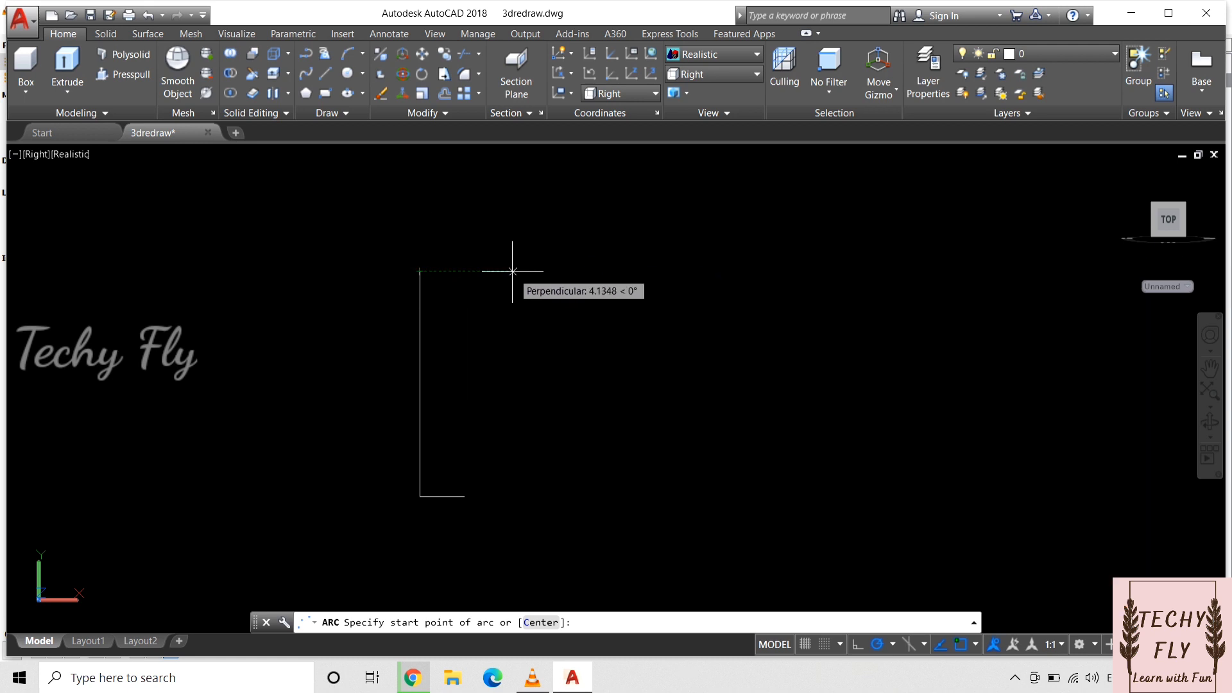
left_click(512, 272)
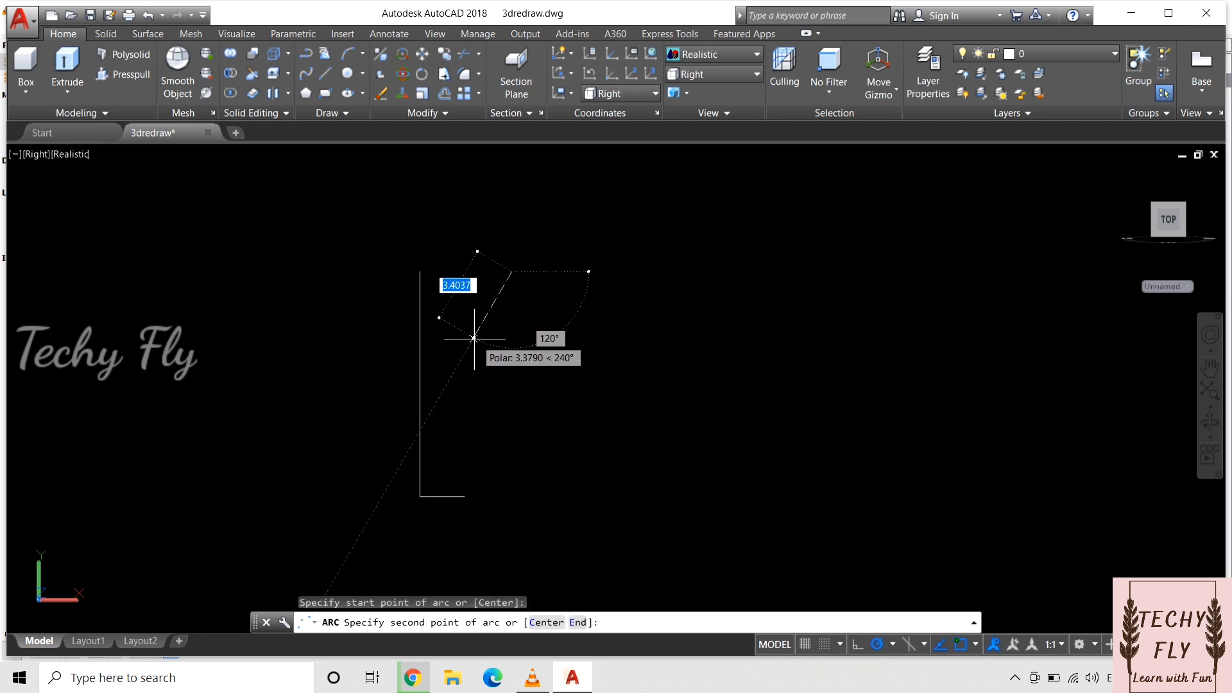
left_click(474, 340)
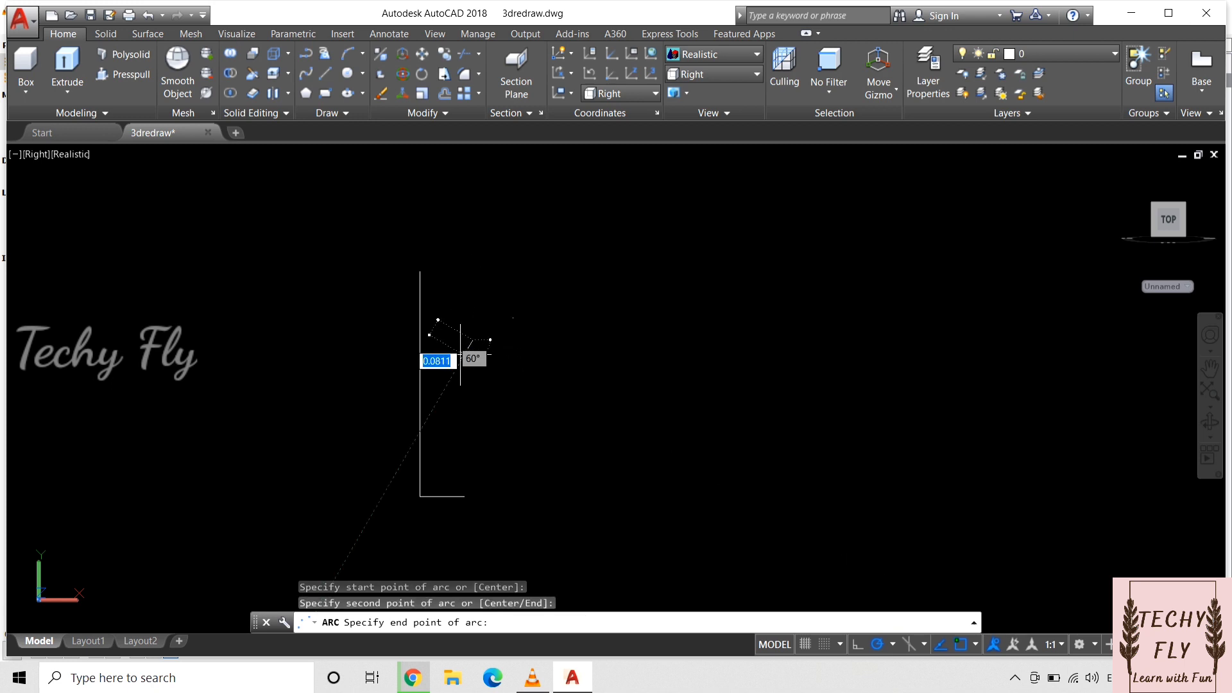
left_click(420, 384)
Step: Stretch the arc's middle point about 0.97 mm outward at 330° to round the bowl curve
left_click(479, 334)
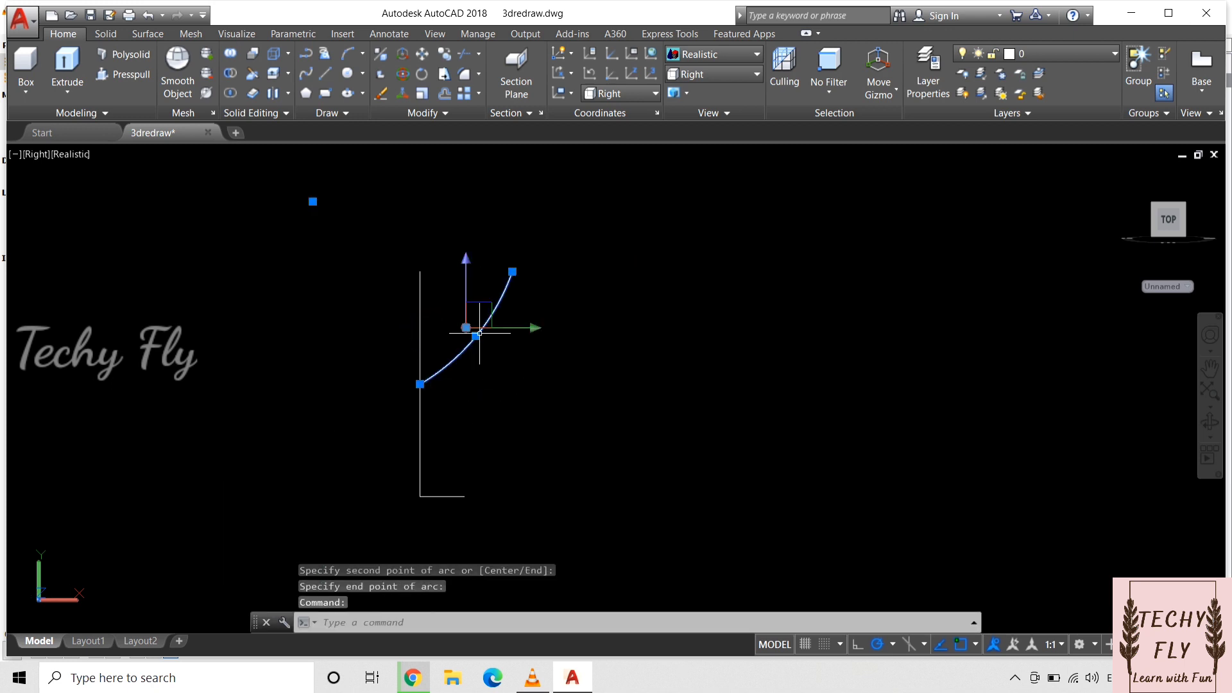
left_click(475, 336)
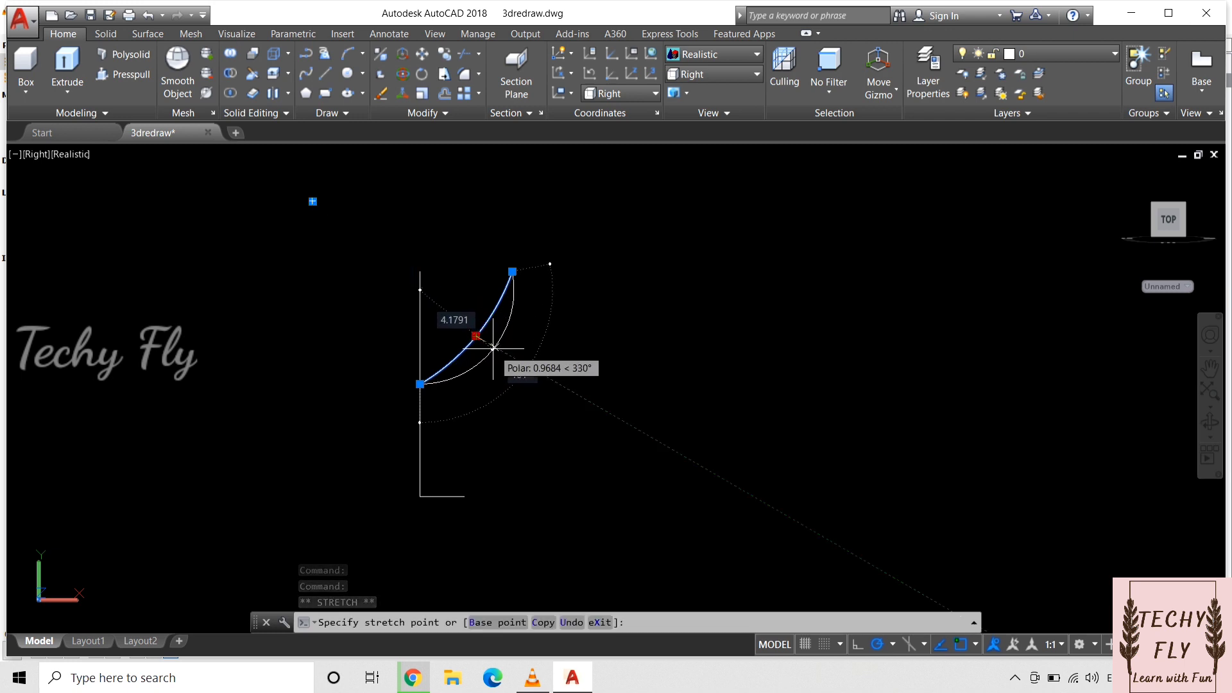
left_click(492, 349)
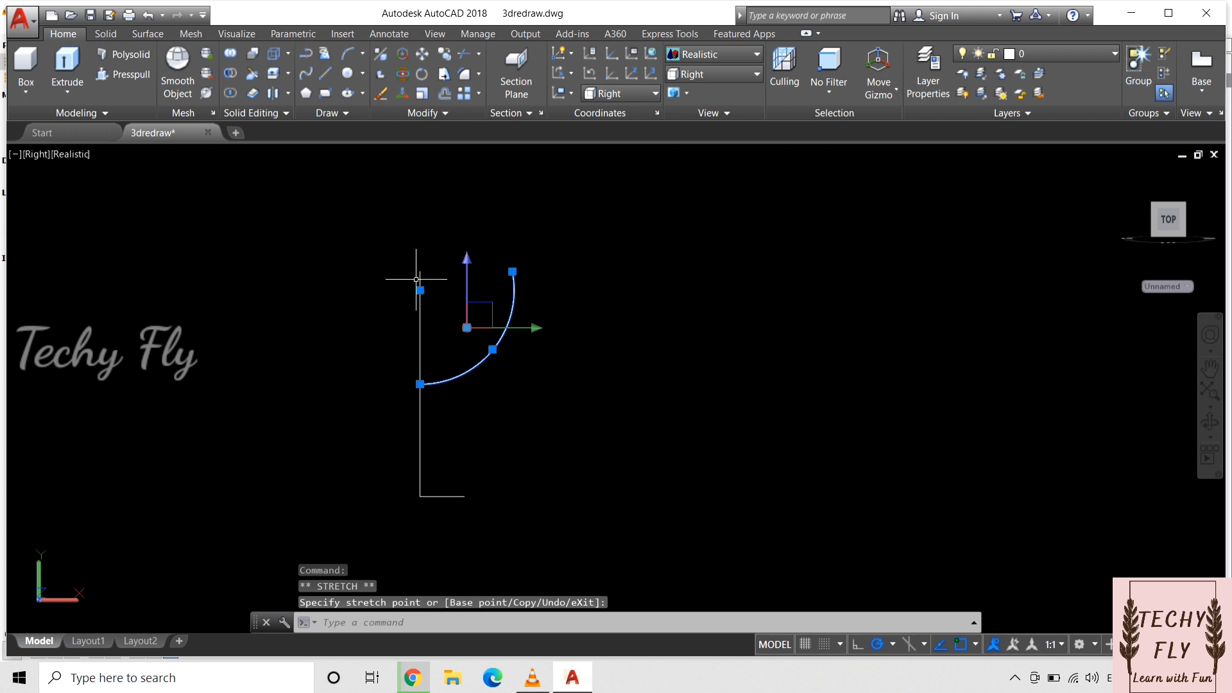
key("Escape")
key("Escape")
Step: Offset the vertical line 0.2 mm to the right and the base line 0.2 mm upward
type("o")
key("Return")
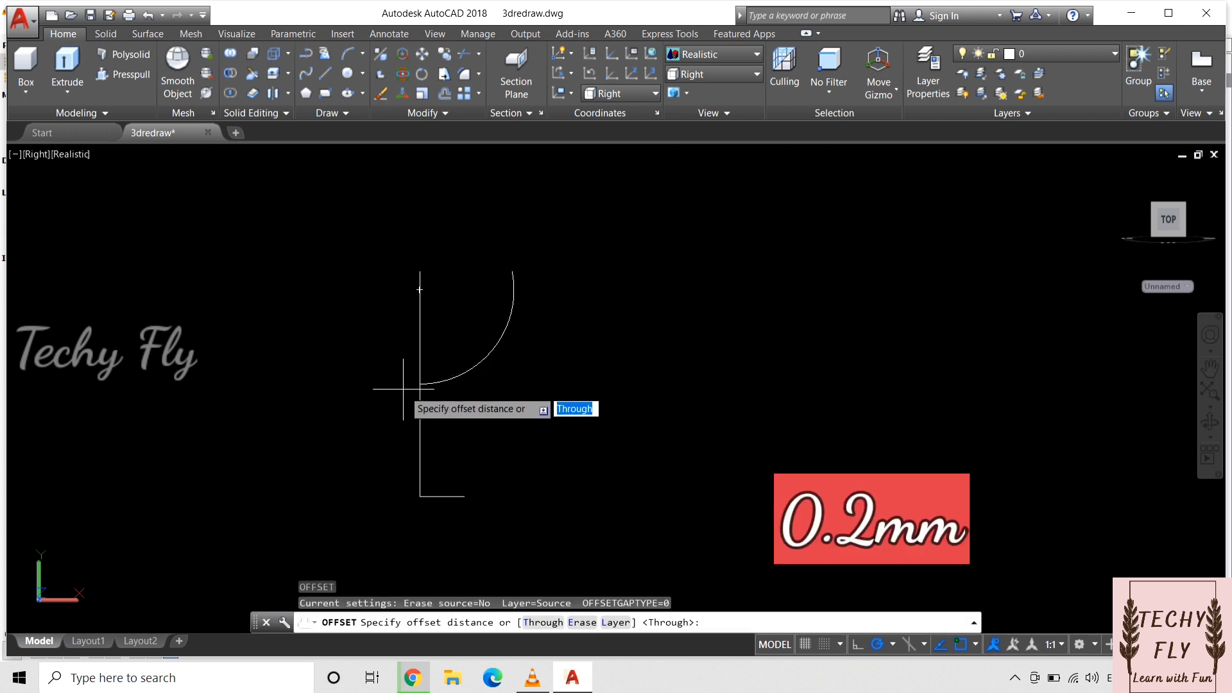
type("0.")
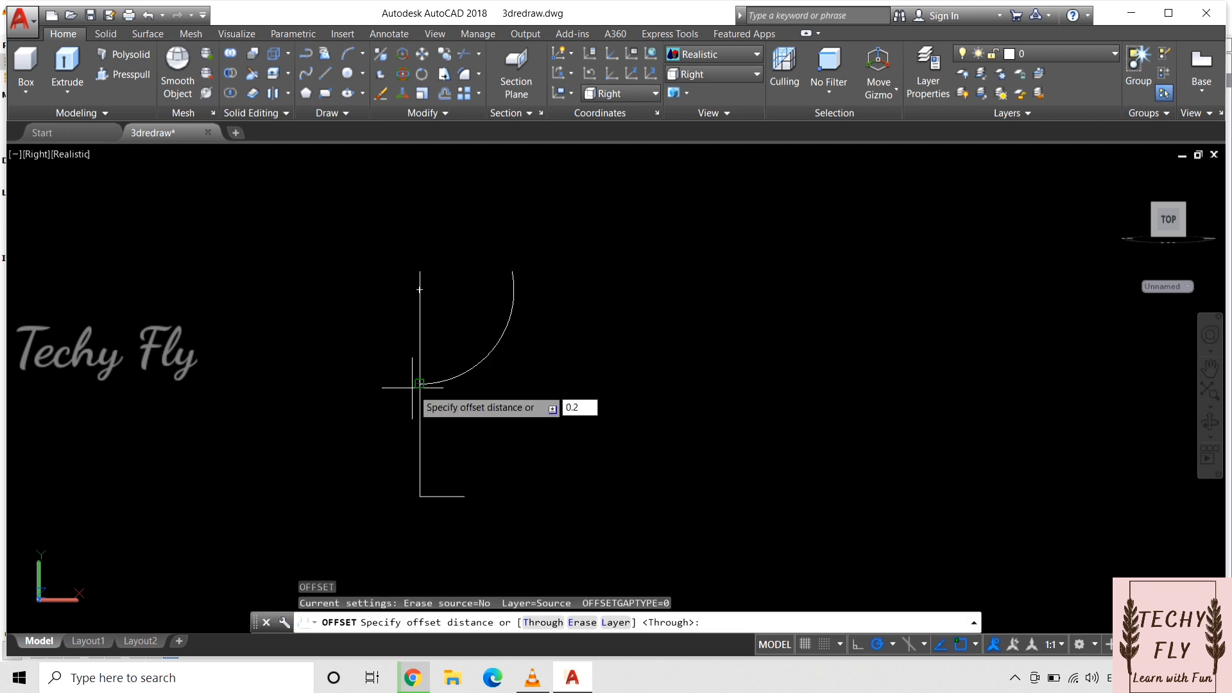
type("2")
key("Return")
left_click(420, 385)
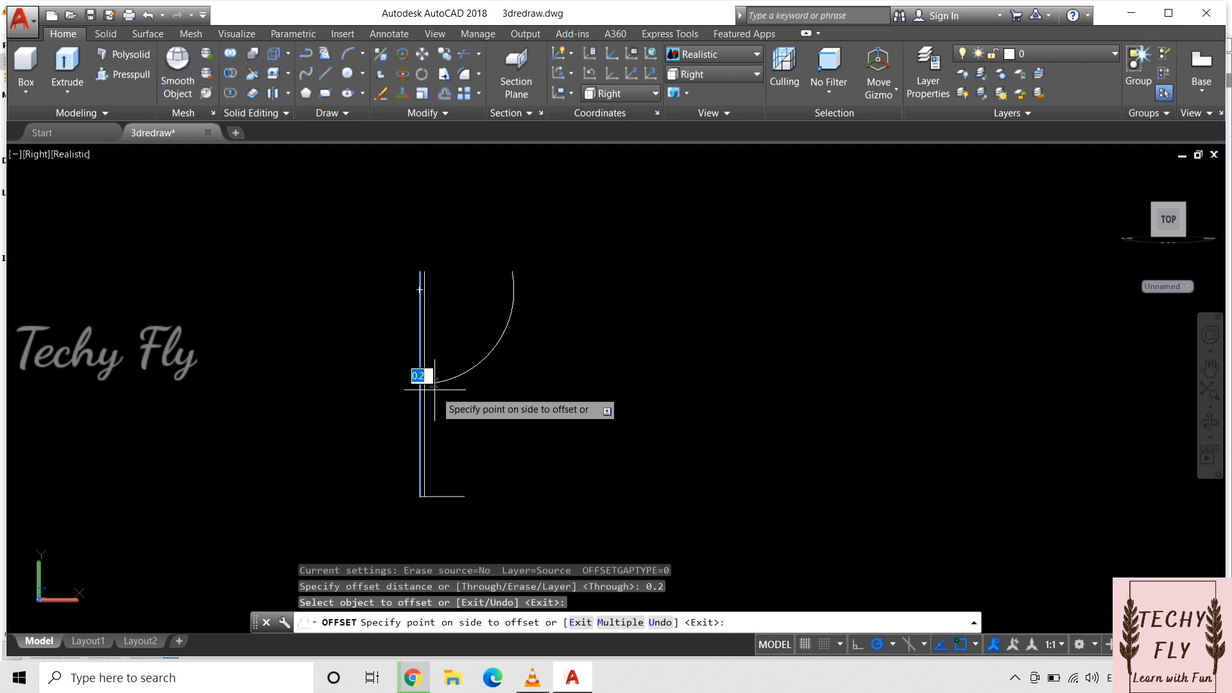
left_click(435, 388)
left_click(447, 496)
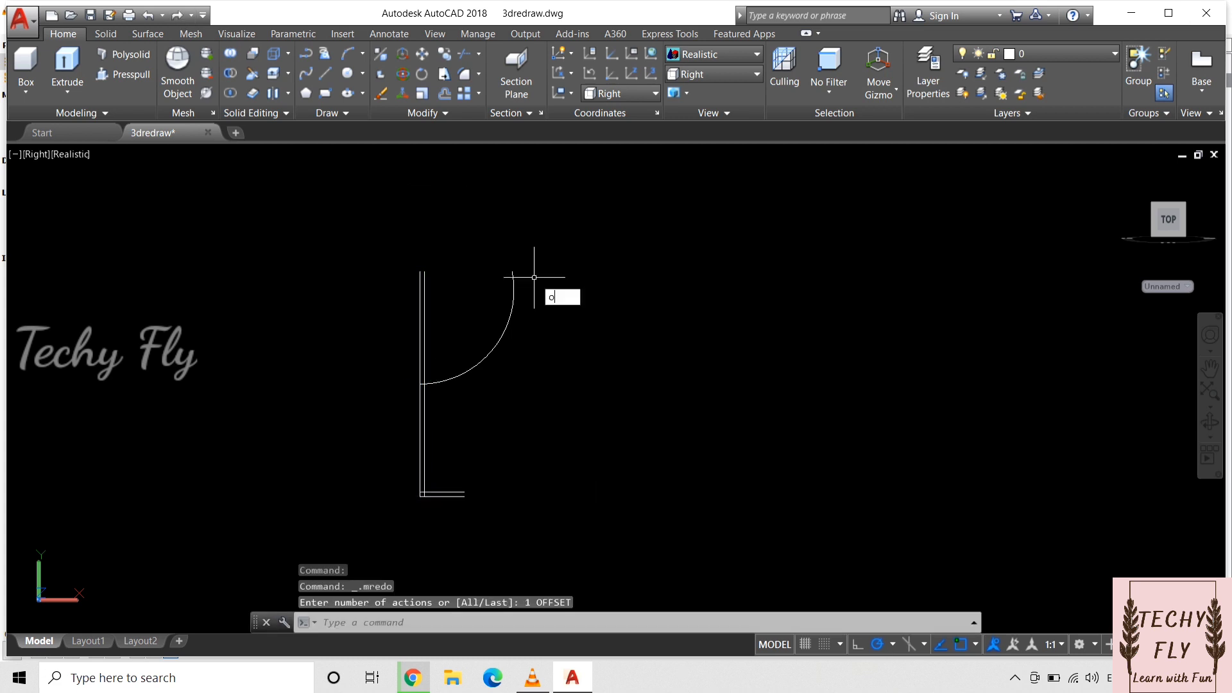
key("Return")
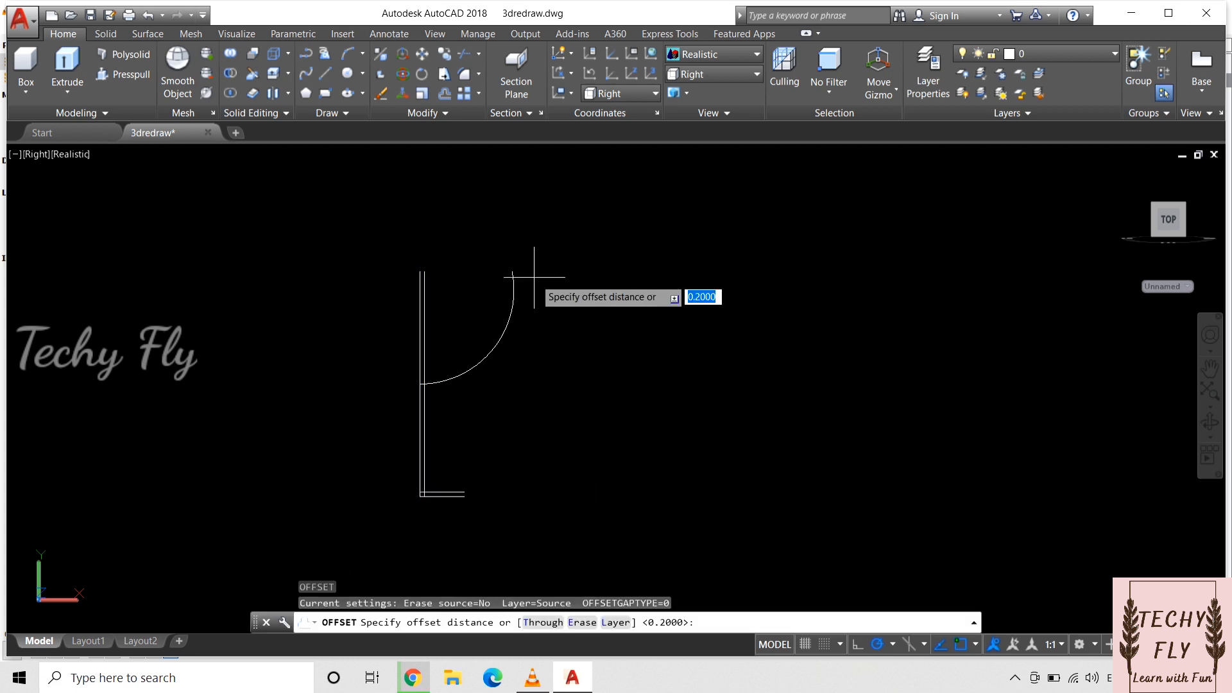
Step: Offset the bowl arc inward by 0.1 mm
type("0.1")
key("Return")
left_click(505, 324)
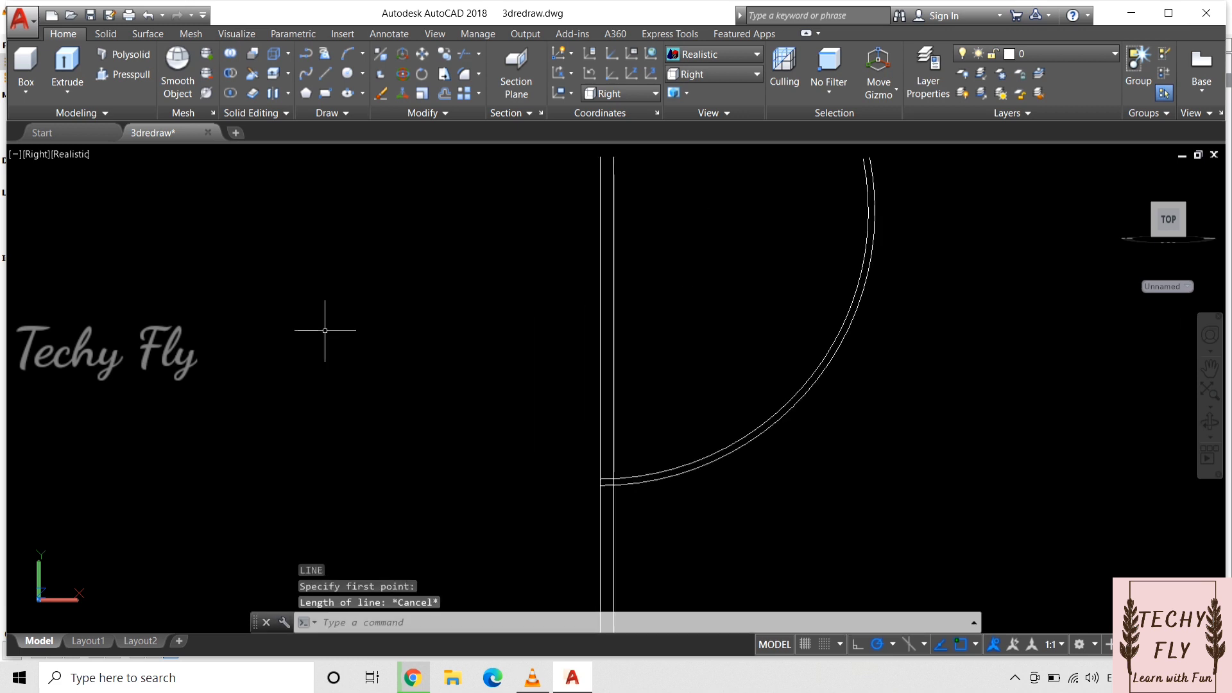
Step: Draw two short horizontal lines rightward, from the upper end of the outer vertical line and from the inner bowl arc's upper end
scroll(324, 331, "down", 2)
key("Return")
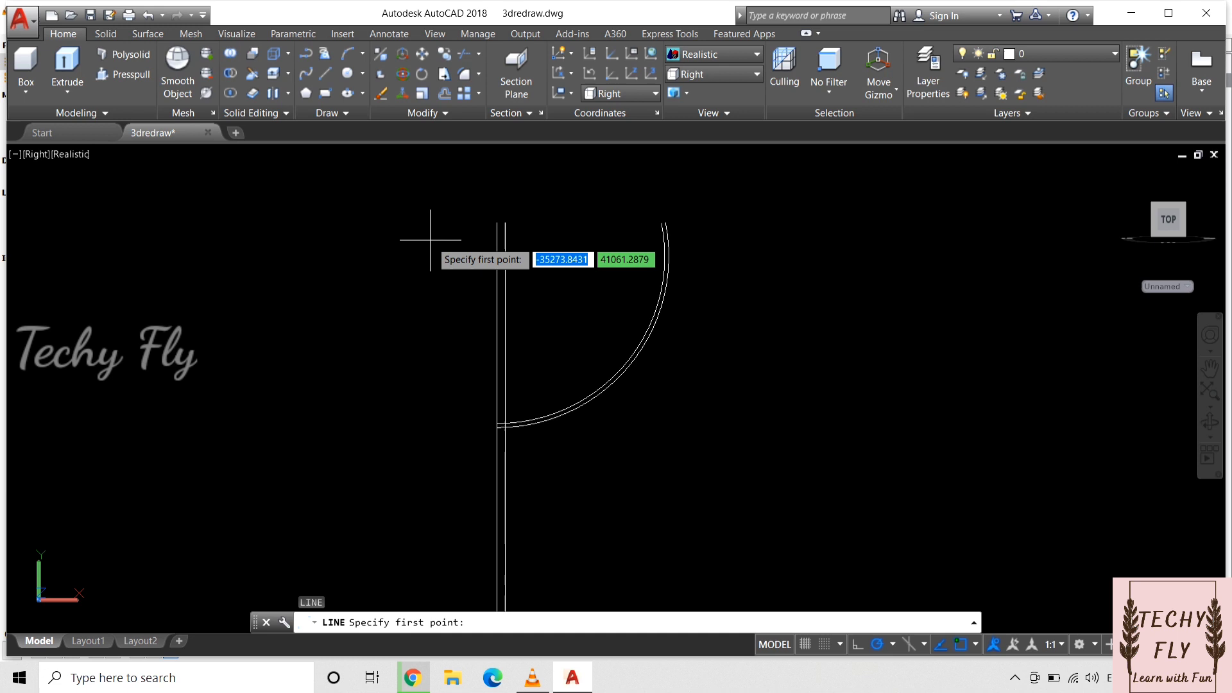
left_click(498, 222)
left_click(558, 222)
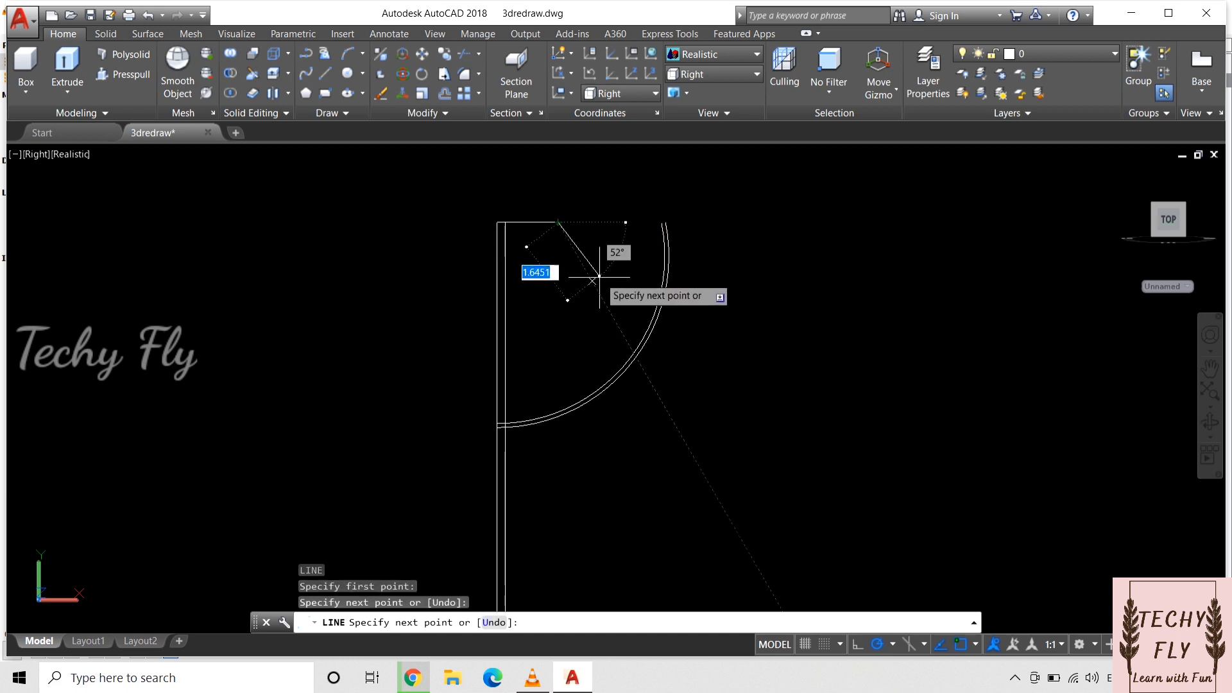
key("Return")
key("Return")
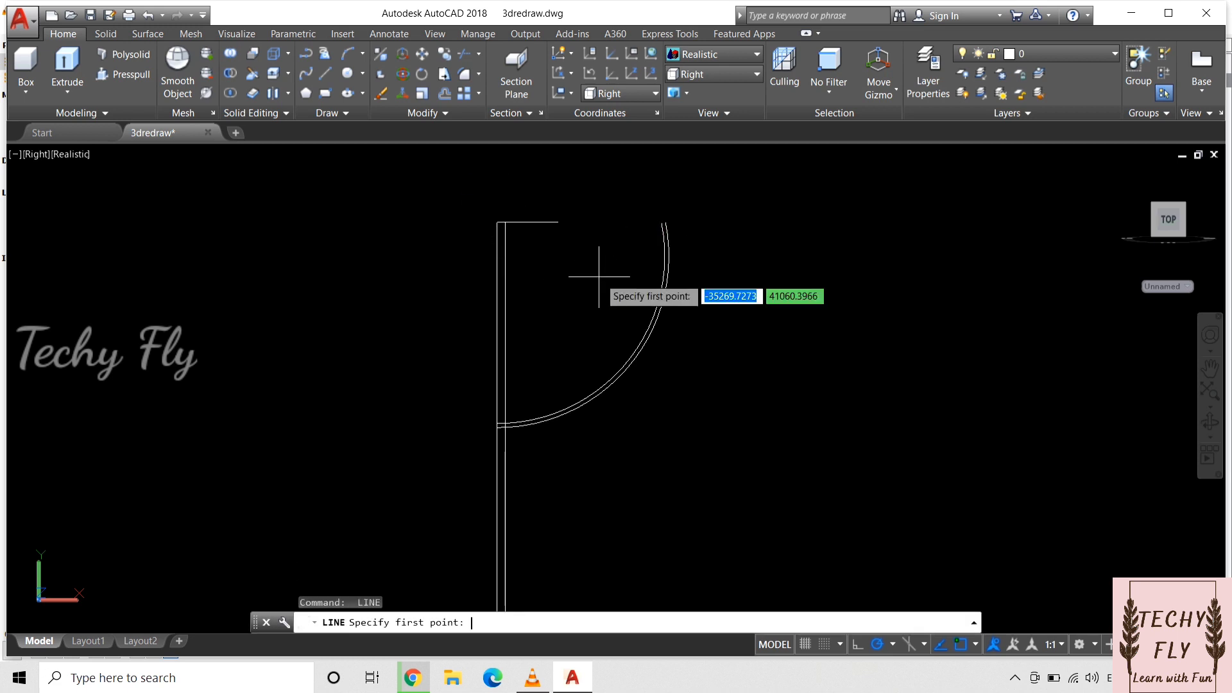
left_click(662, 222)
left_click(696, 223)
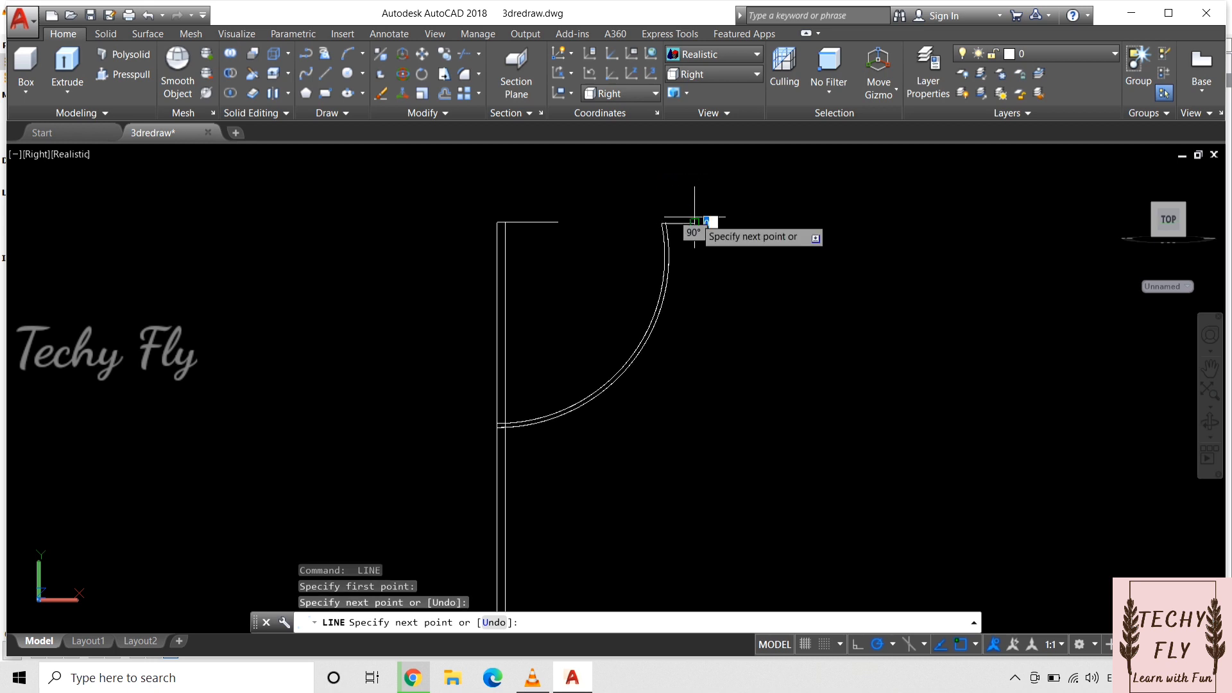
scroll(708, 222, "down", 2)
key("Escape")
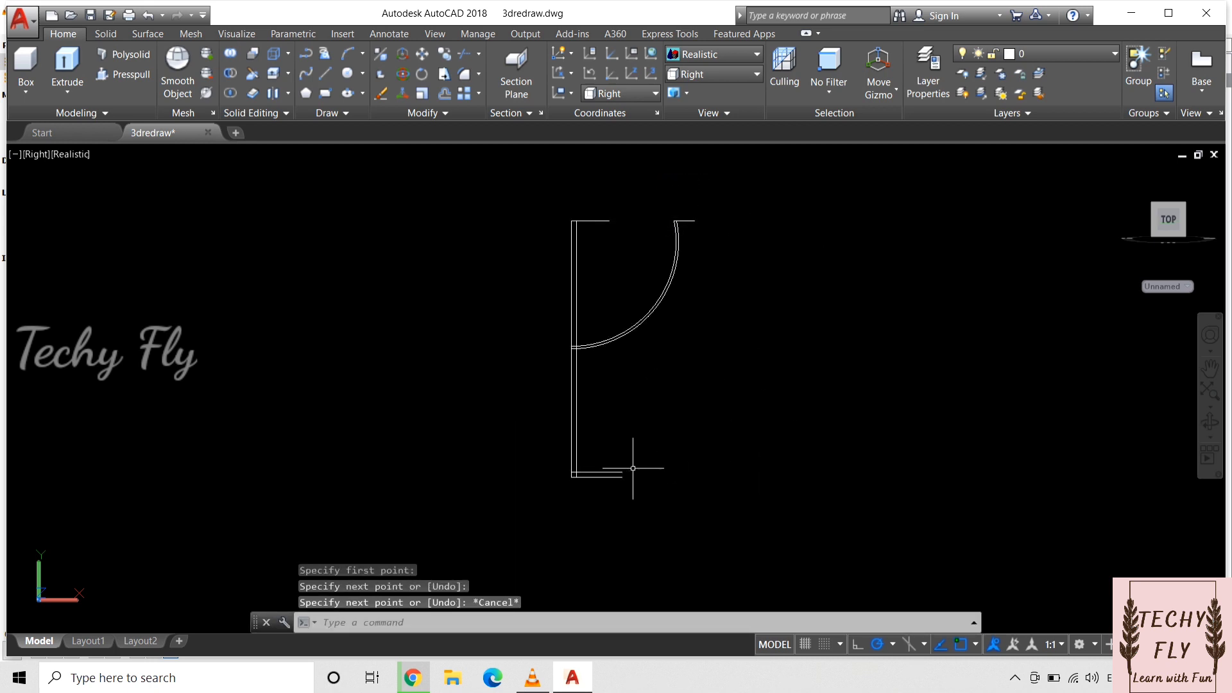
Step: Draw a short vertical line upward from the right end of the base line to close the foot's edge
key("Return")
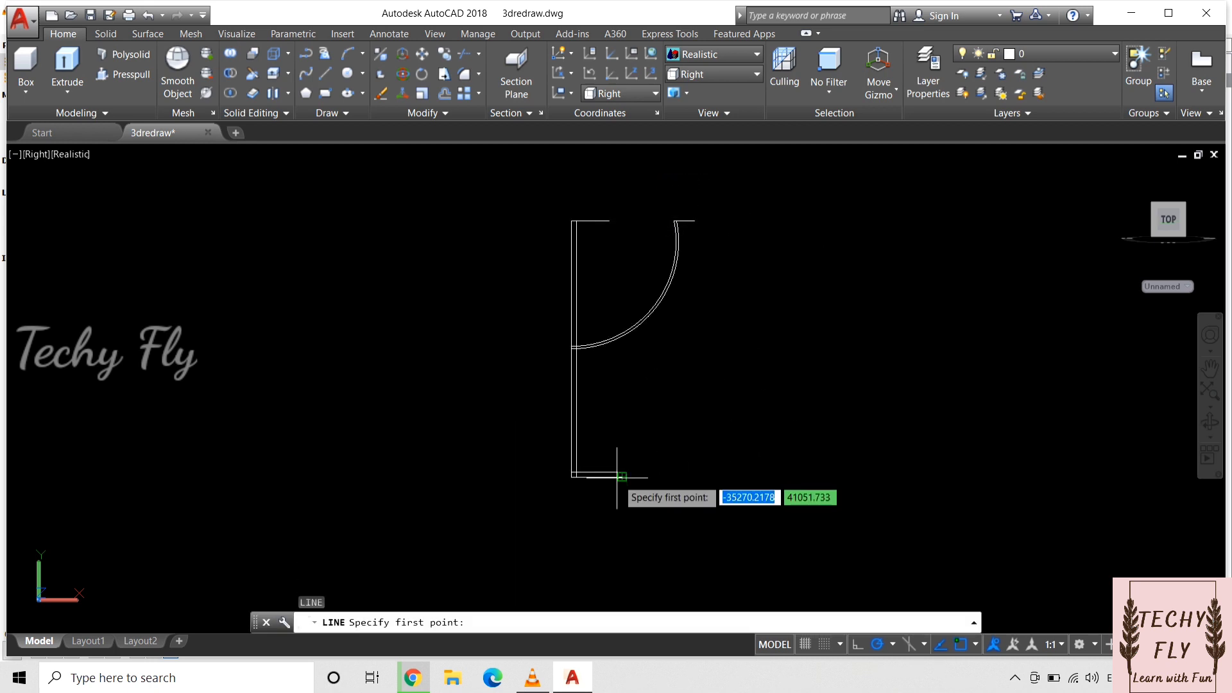
left_click(622, 476)
left_click(622, 448)
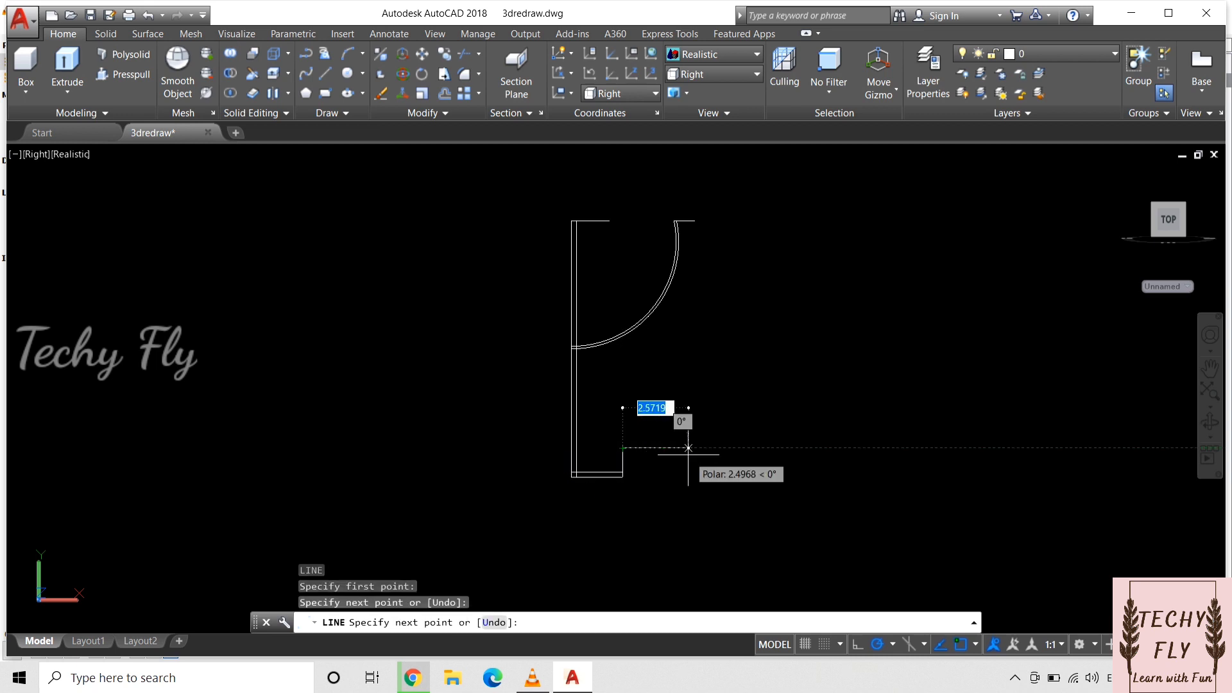
key("Return")
Step: Trim the foot's end line above the upper base line and the overlapping segments at the stem-base corner
type("tr")
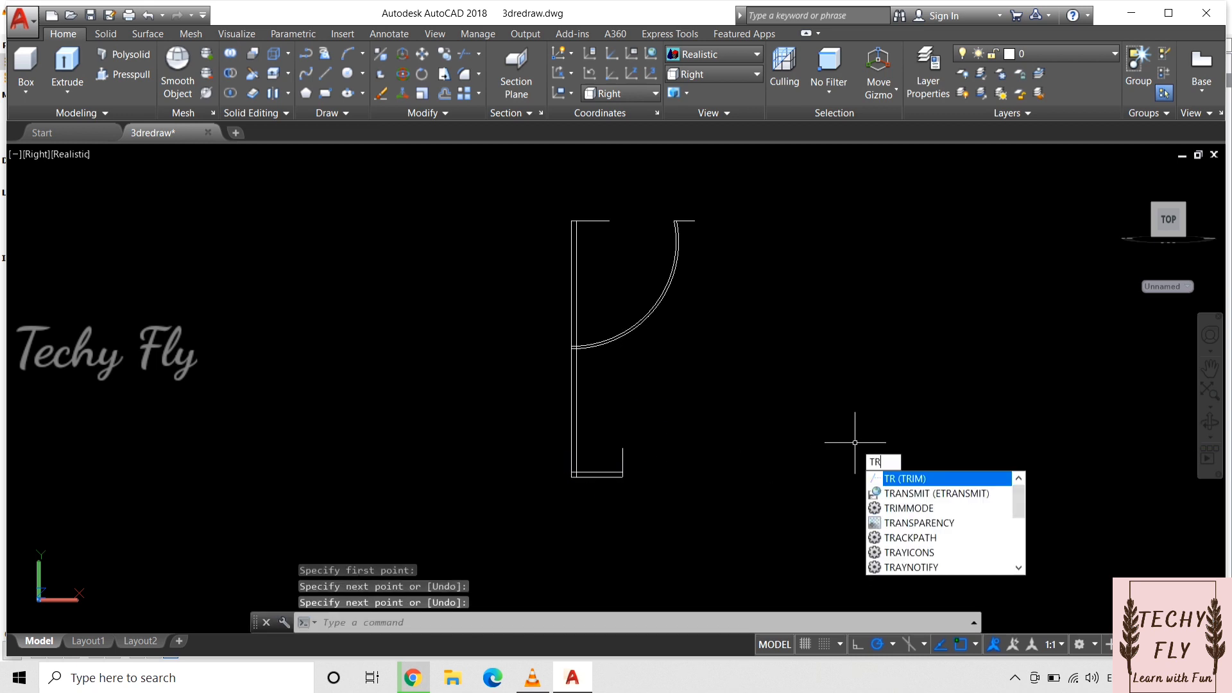
key("Return")
key("Return")
scroll(855, 443, "up", 5)
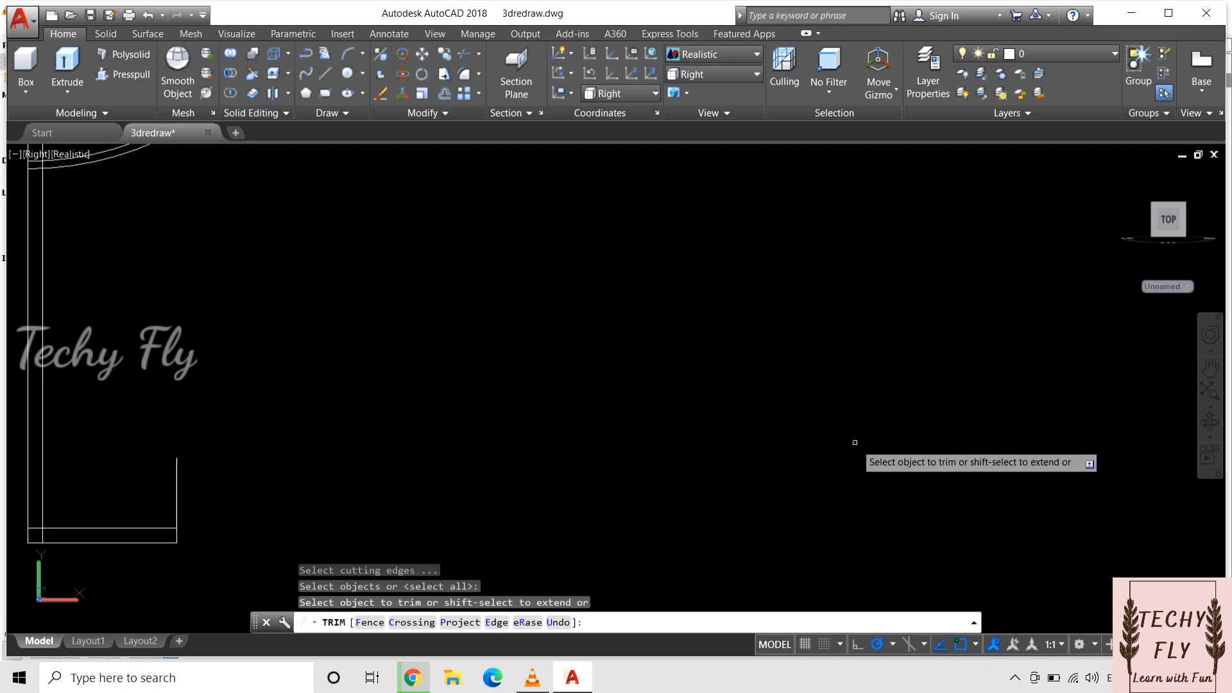
left_click(176, 489)
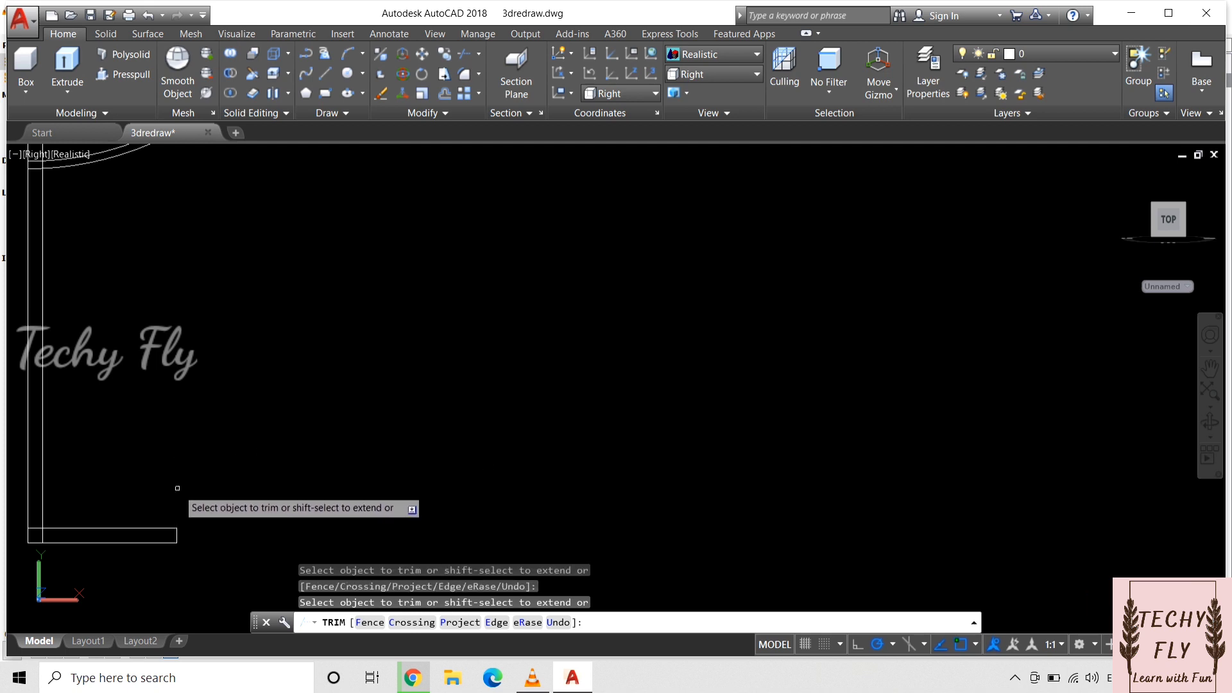
left_click(35, 528)
left_click(43, 536)
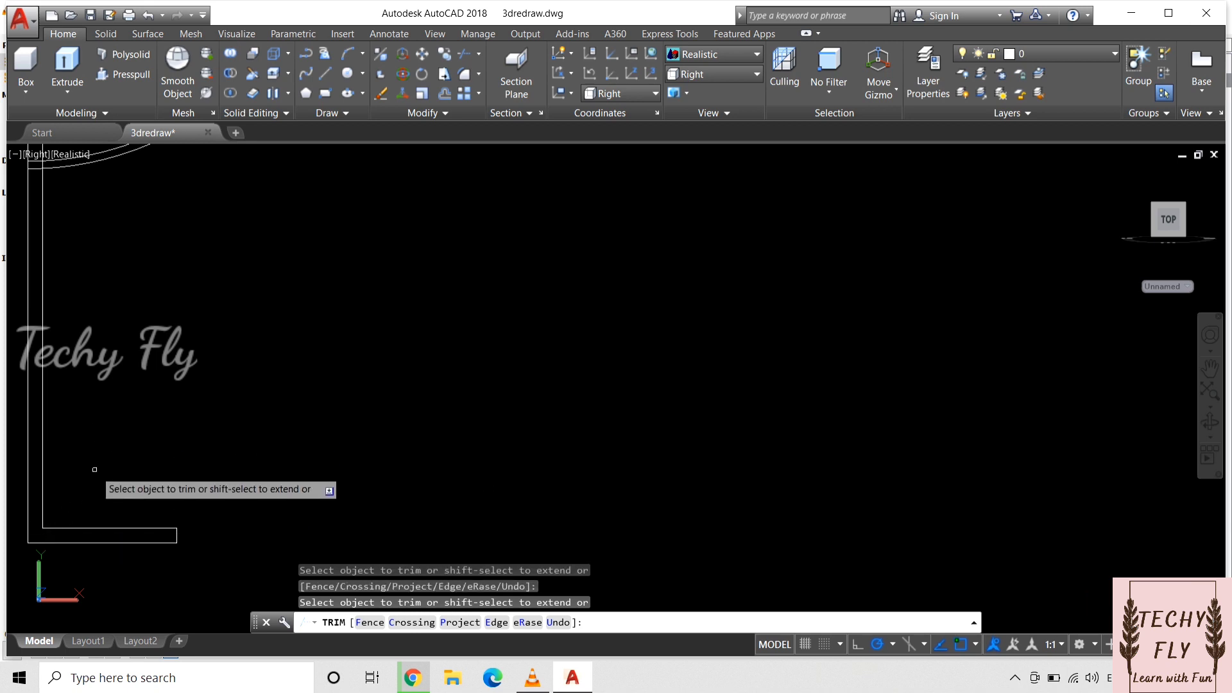
scroll(95, 480, "down", 5)
key("Escape")
Step: Trim the two upper horizontal lines so they only cap the stem lines and the bowl's rim
scroll(112, 348, "up", 8)
middle_click_drag(111, 348, 458, 472)
left_click_drag(526, 371, 514, 514)
key("Escape")
type("tr")
key("Return")
key("Return")
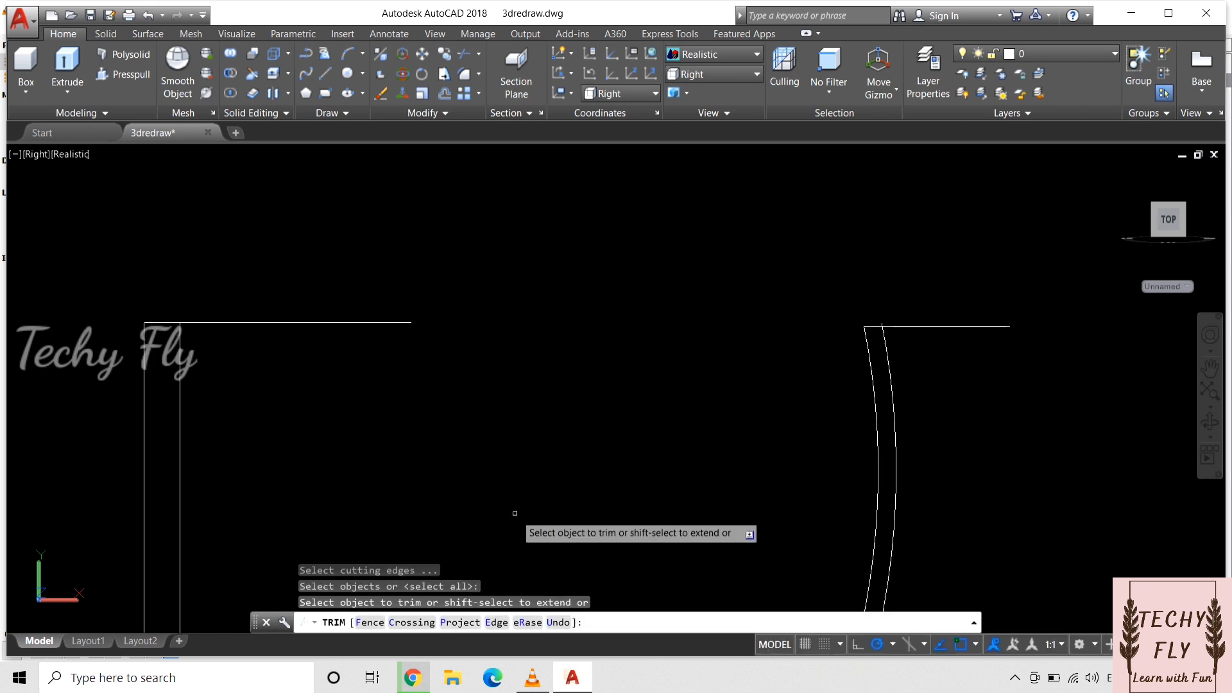
left_click(343, 321)
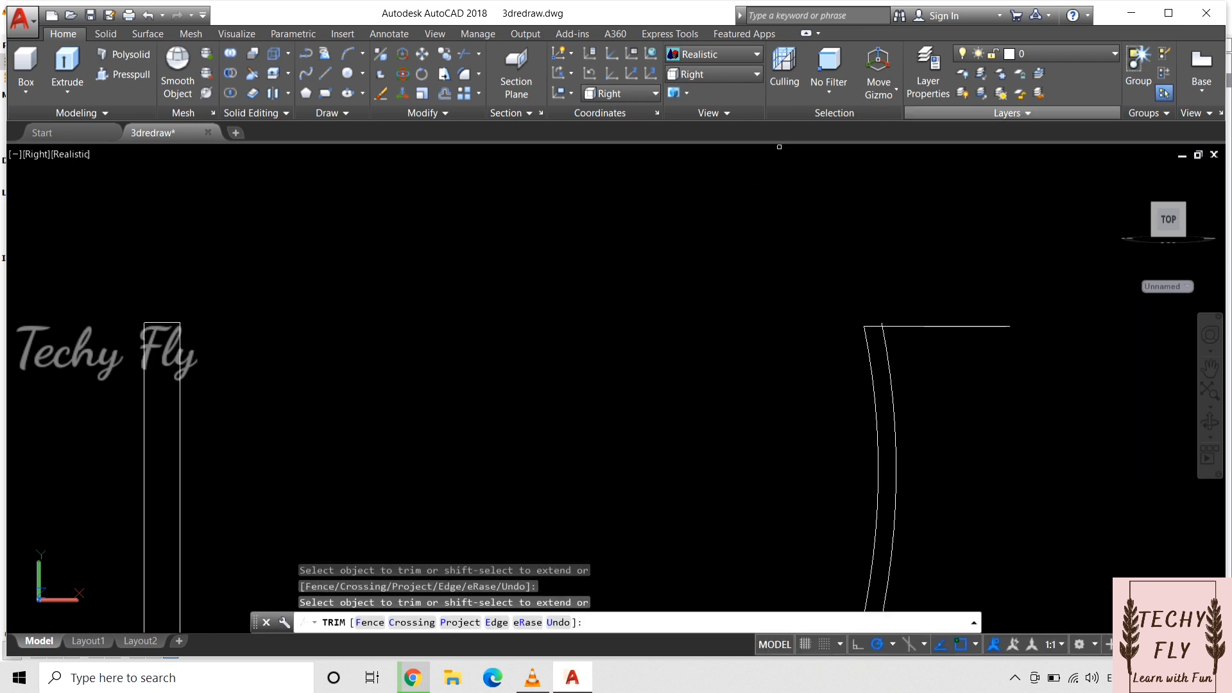
left_click(902, 326)
scroll(901, 302, "up", 6)
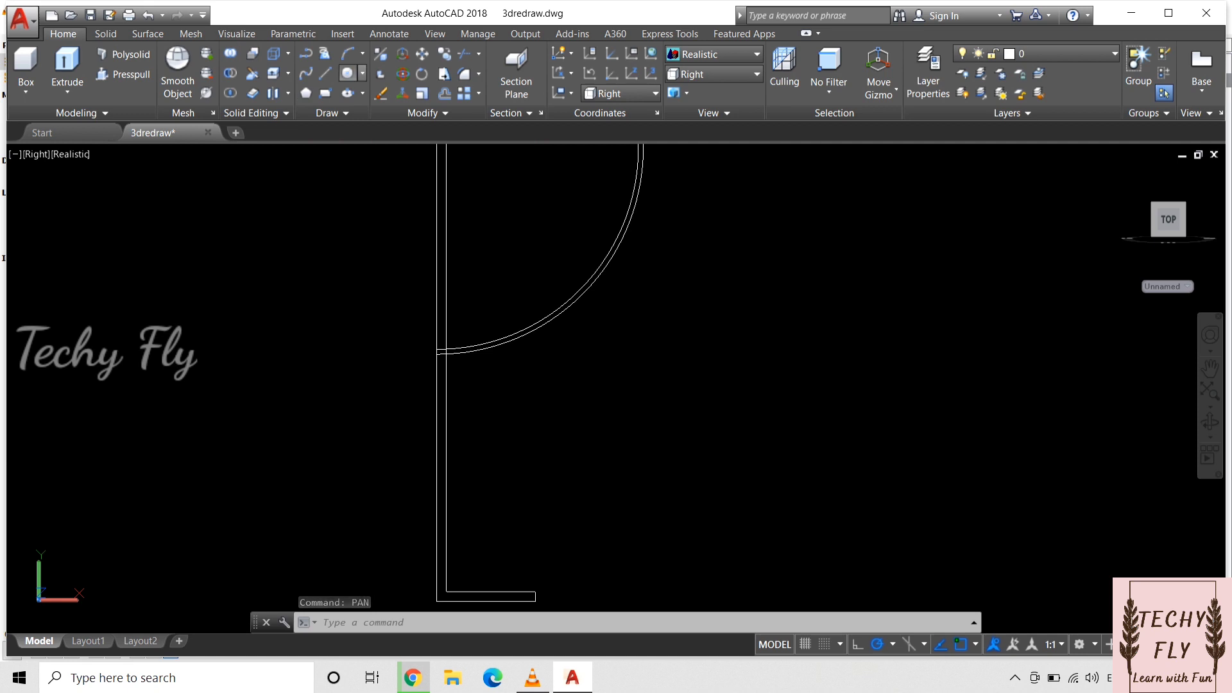
Step: Draw a 3 mm radius circle tangent to the outer bowl arc and the right stem line
left_click(362, 73)
left_click(391, 235)
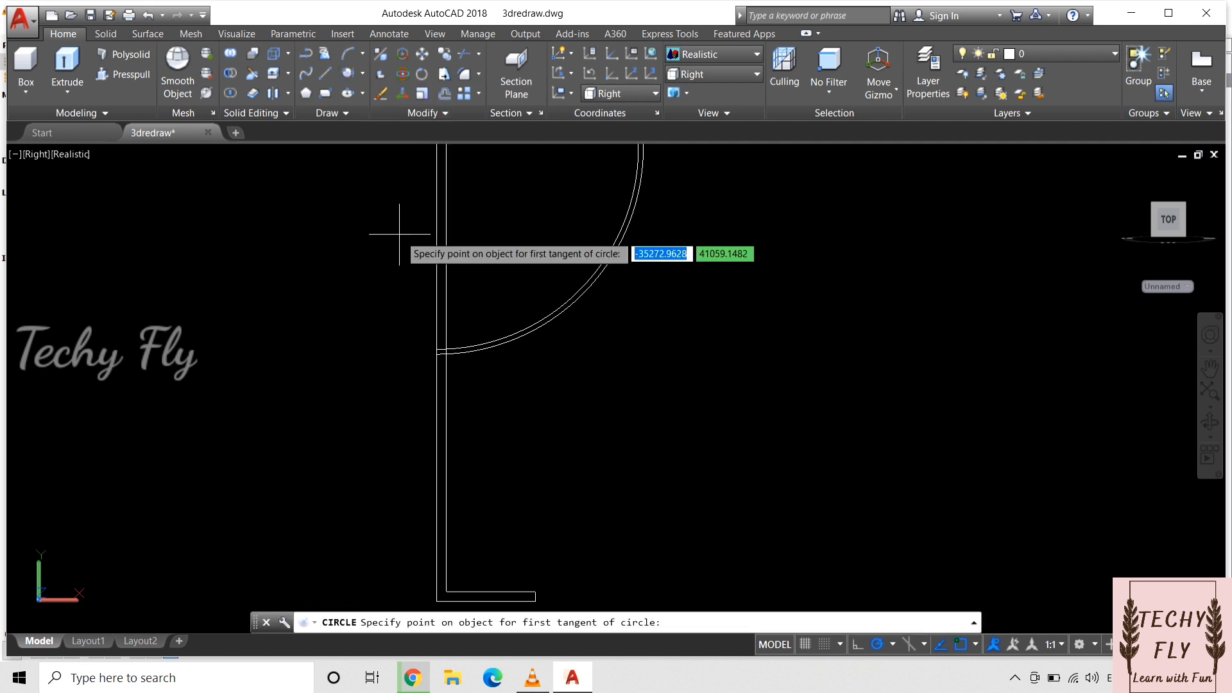
left_click(496, 352)
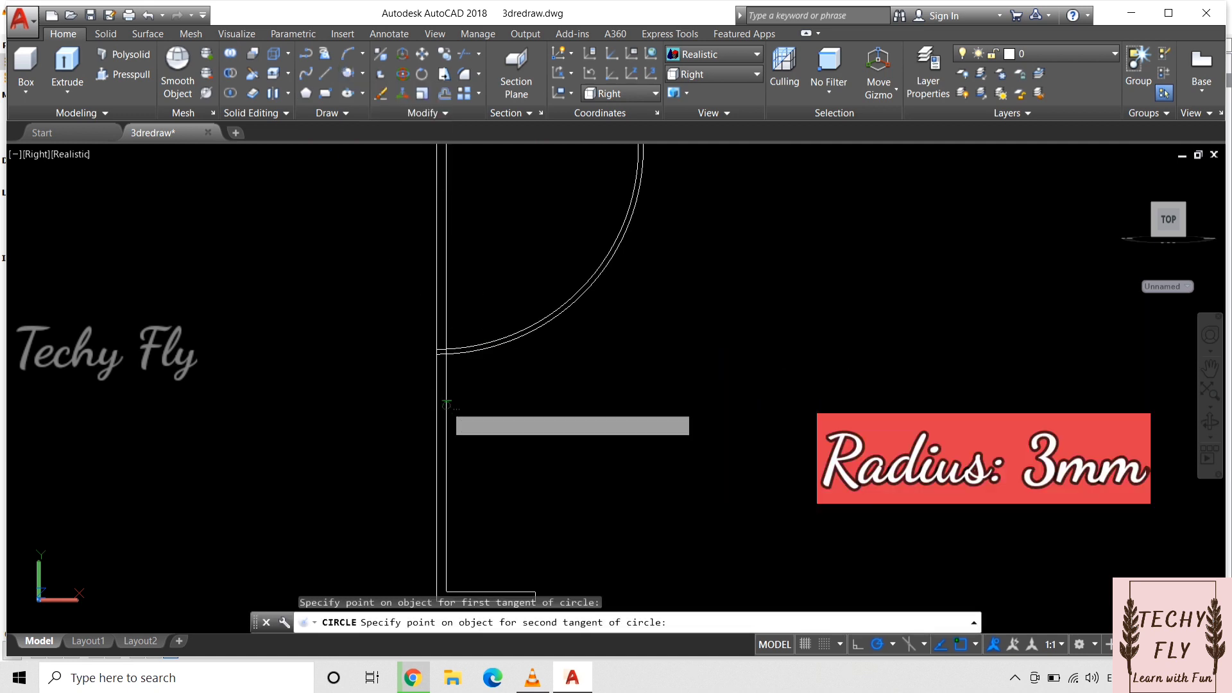
left_click(446, 405)
key("Return")
scroll(490, 425, "down", 3)
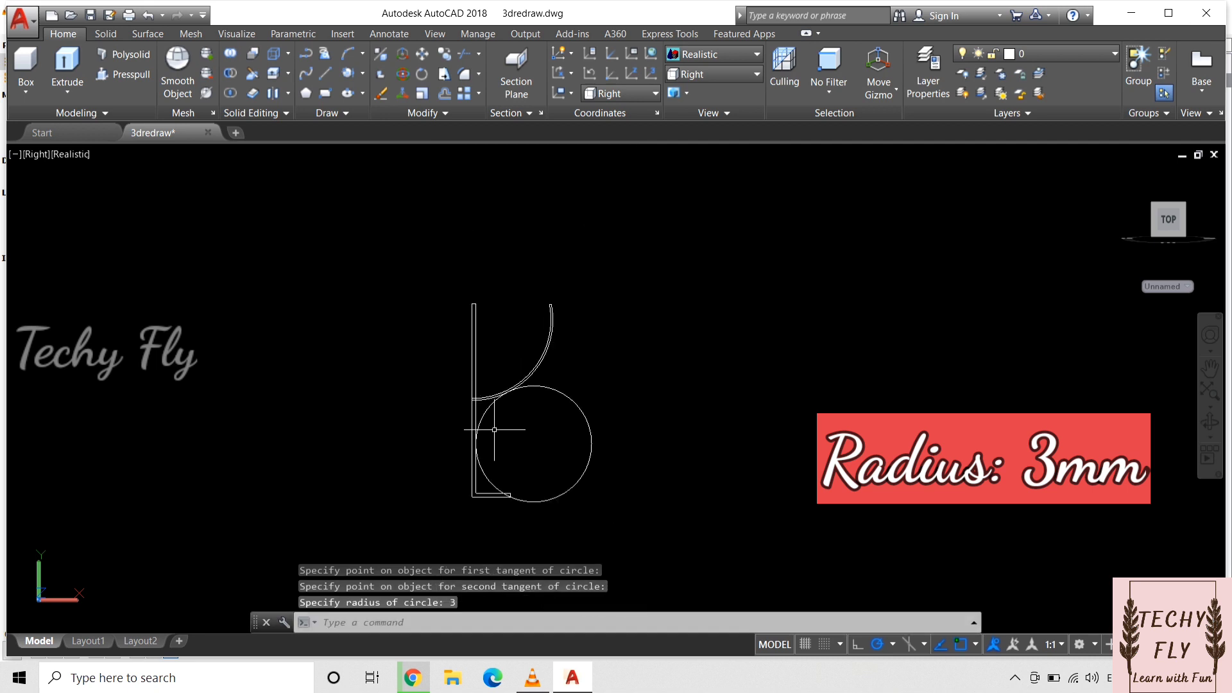
Step: Draw a 0.8 mm radius circle tangent to the upper base line and the right stem line
left_click(363, 73)
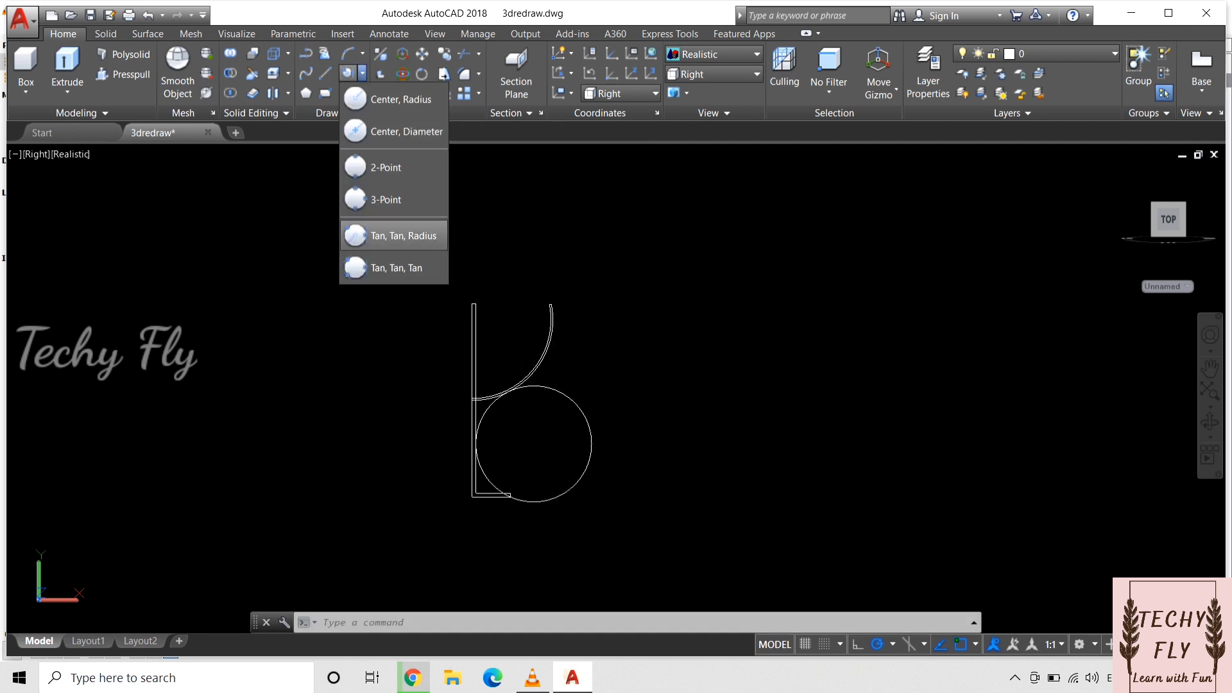
left_click(386, 233)
left_click(486, 493)
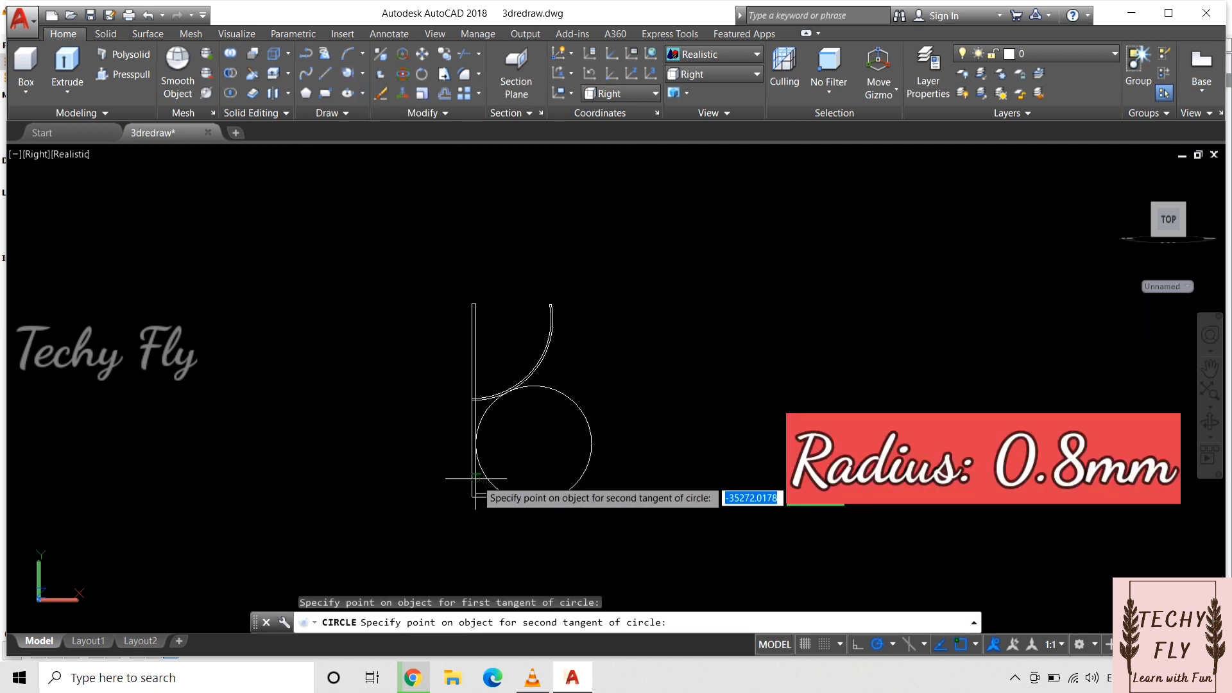
left_click(489, 493)
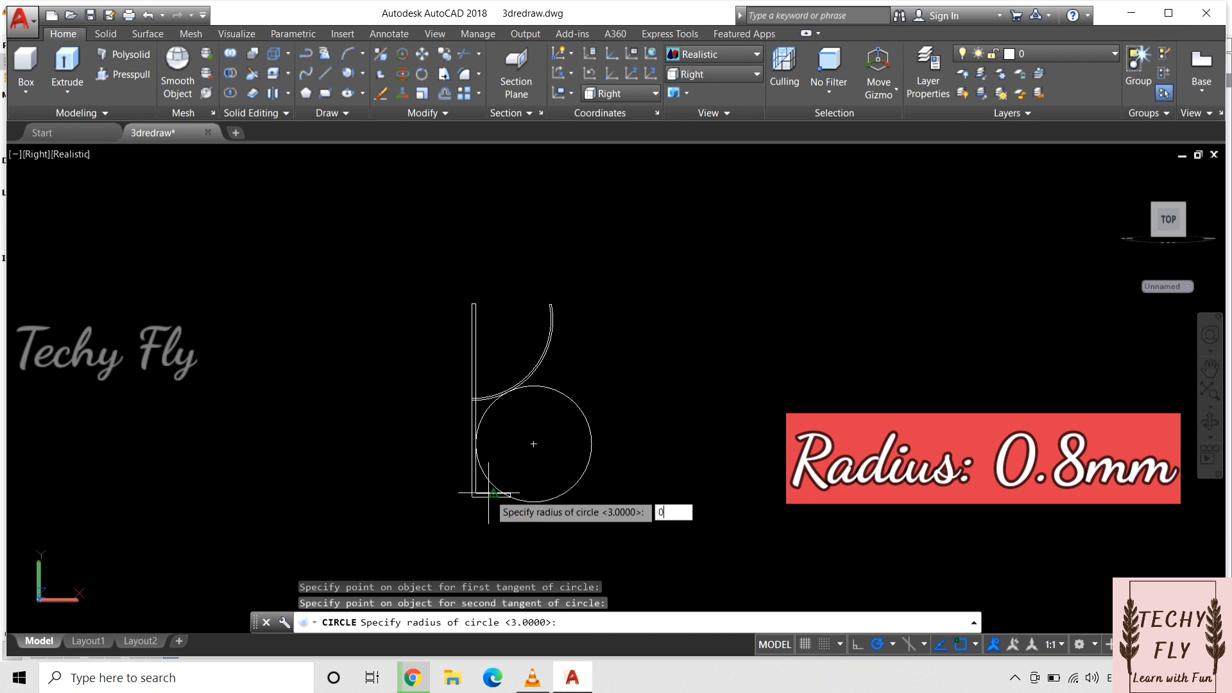
type("0.8")
key("Return")
scroll(490, 493, "up", 5)
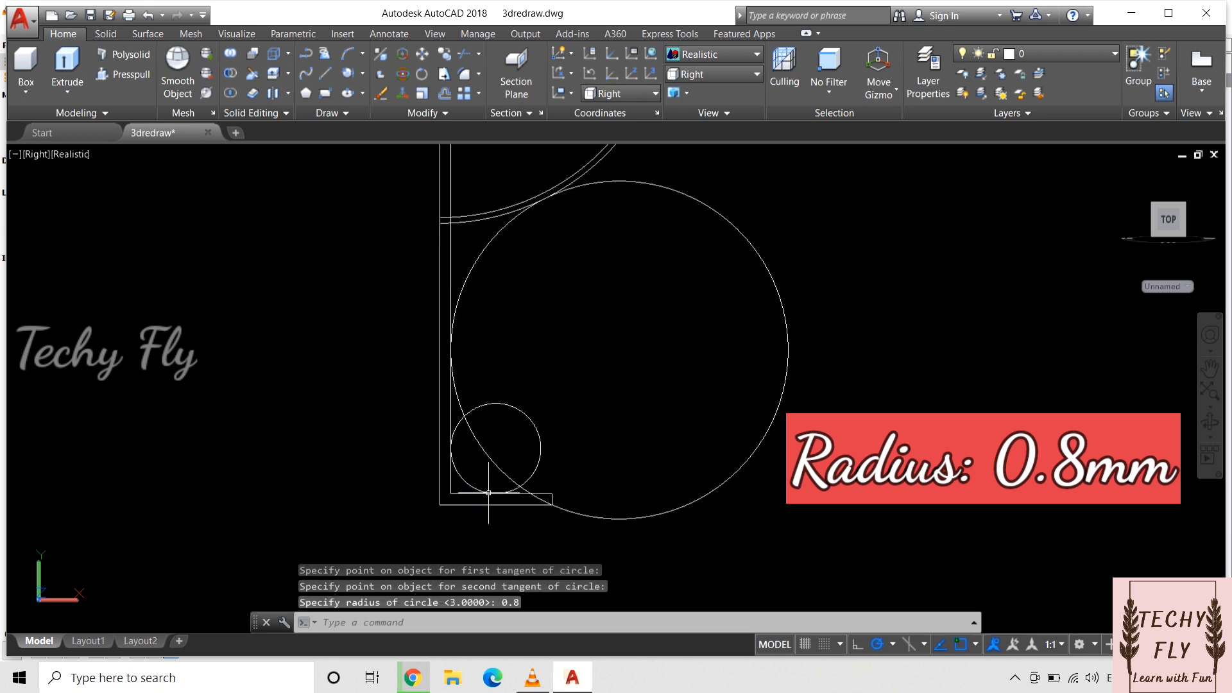
Step: Trim both circles down to the concave arcs that blend the stem into the bowl and the base
type("tr")
key("Return")
key("Return")
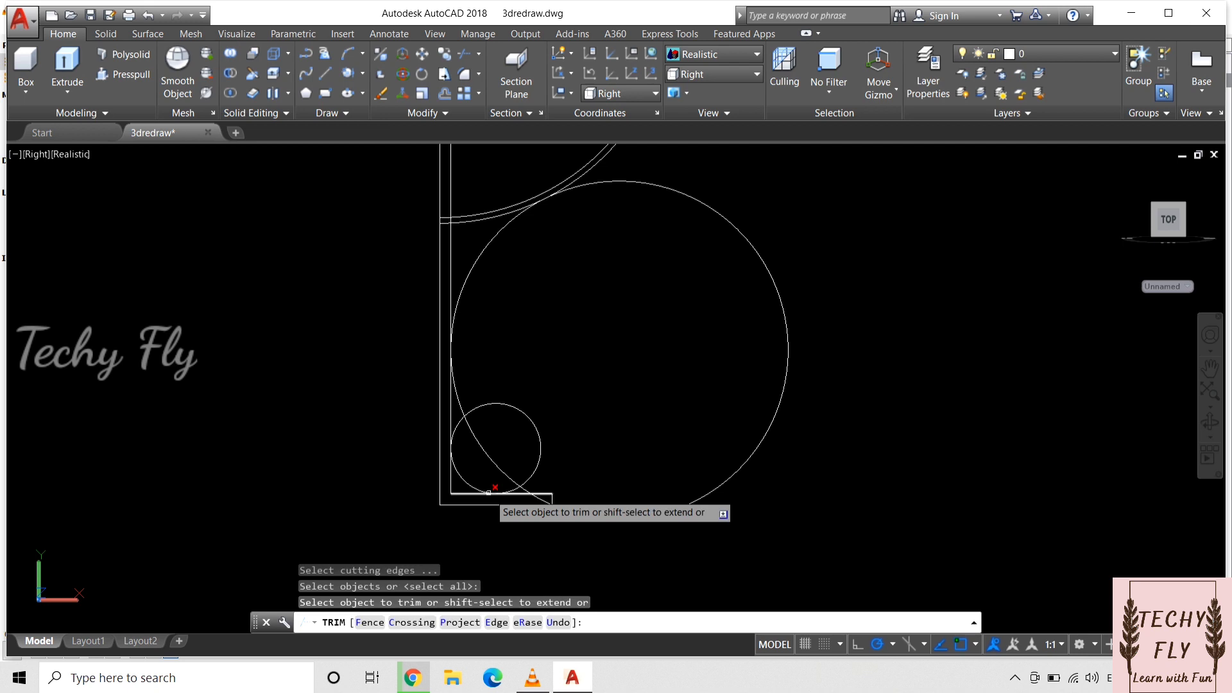
left_click(538, 428)
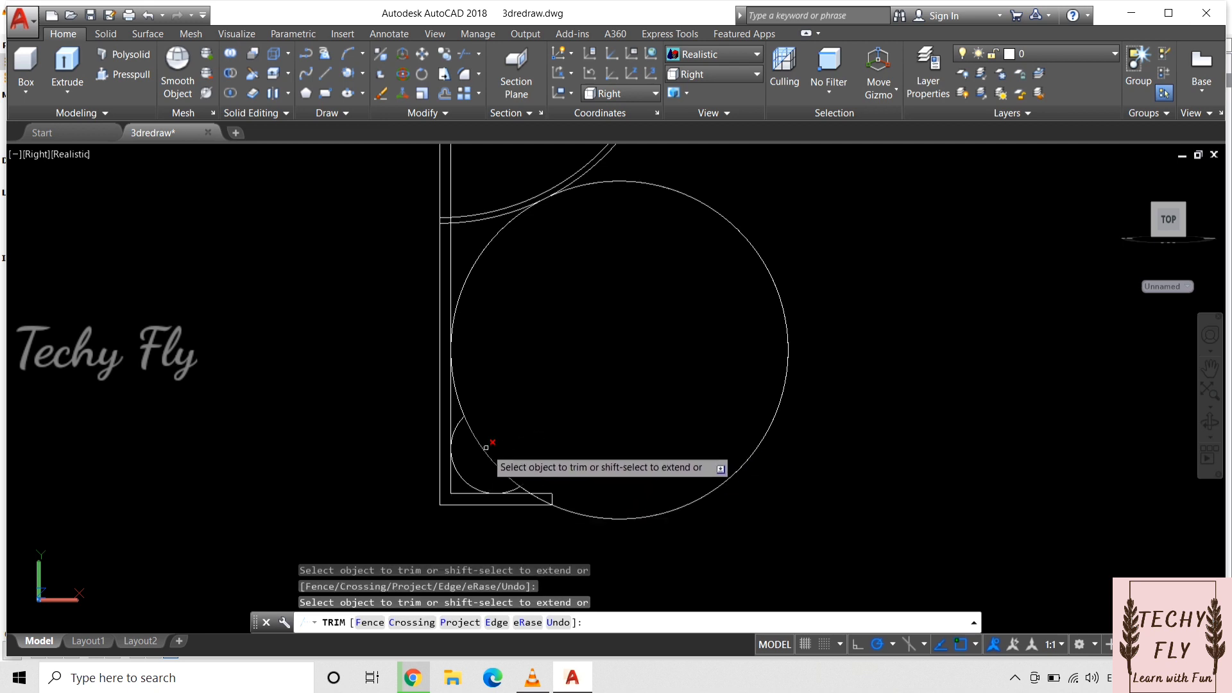
left_click(456, 427)
left_click(457, 394)
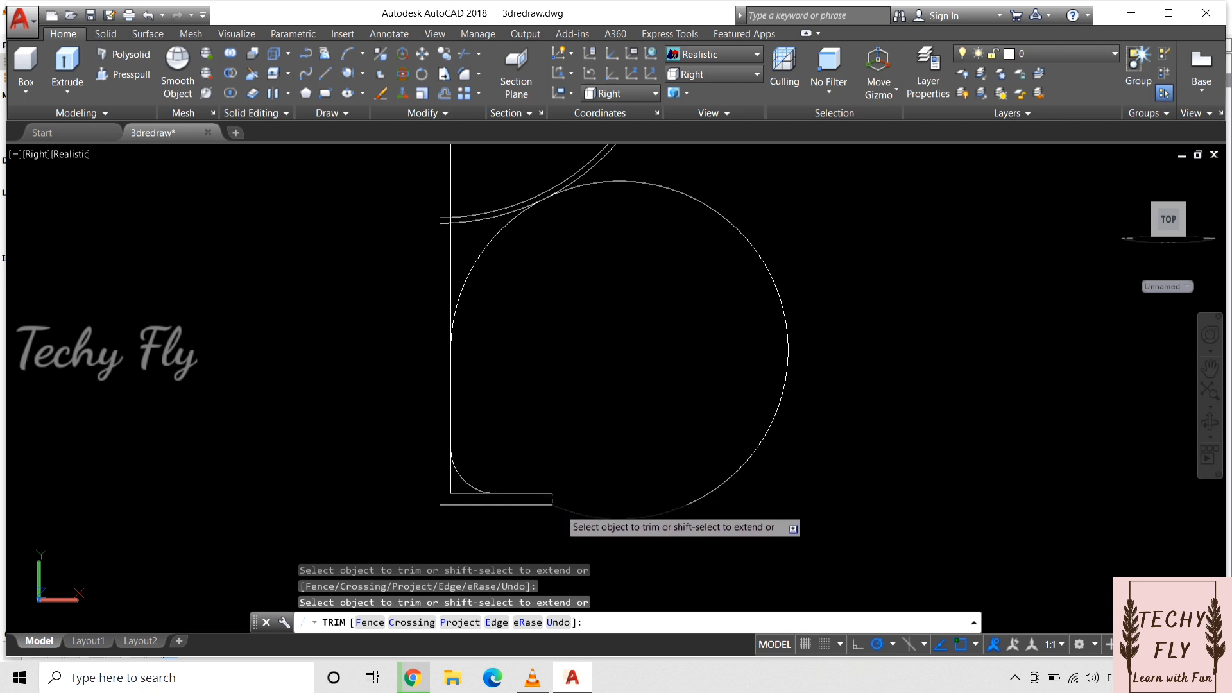
left_click(749, 453)
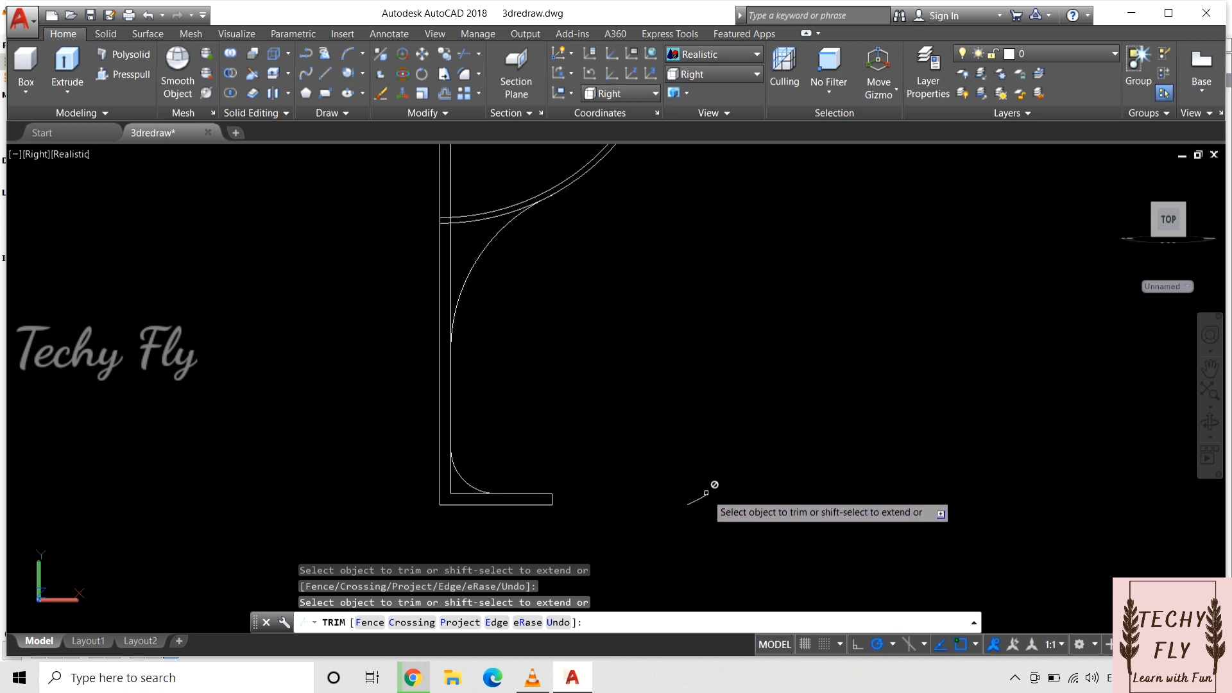
Step: Trim away the leftover stem, base and bowl-arc segments behind the two blend arcs
left_click(457, 493)
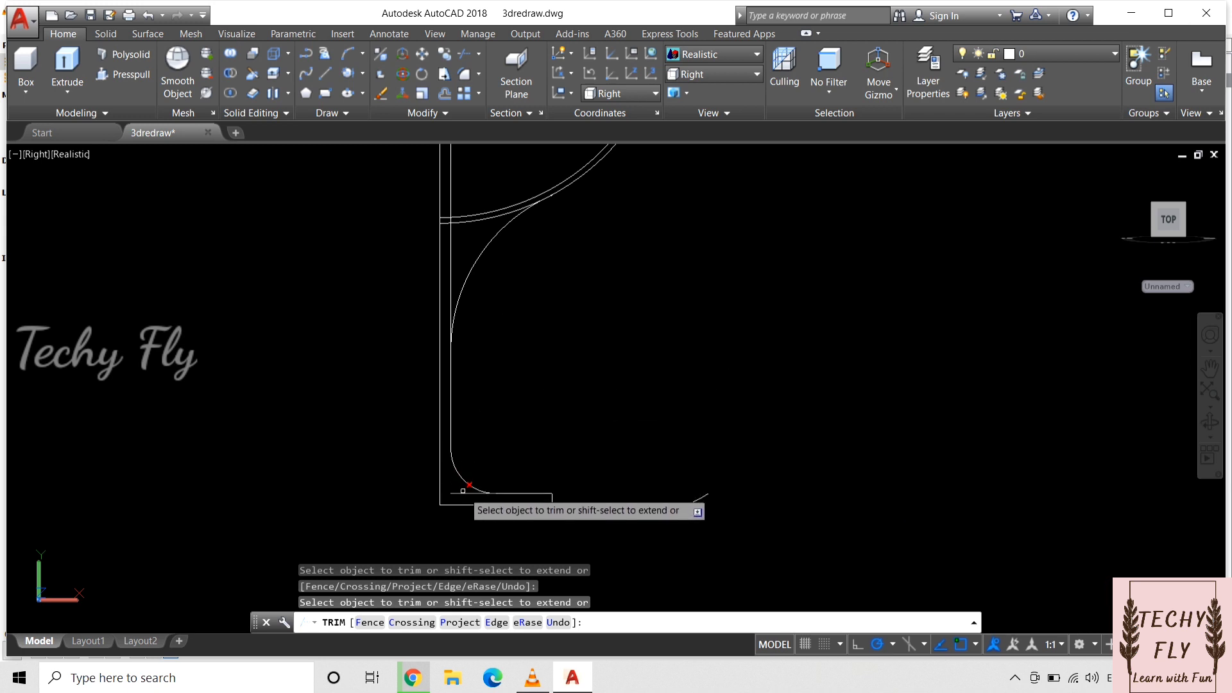
left_click(451, 267)
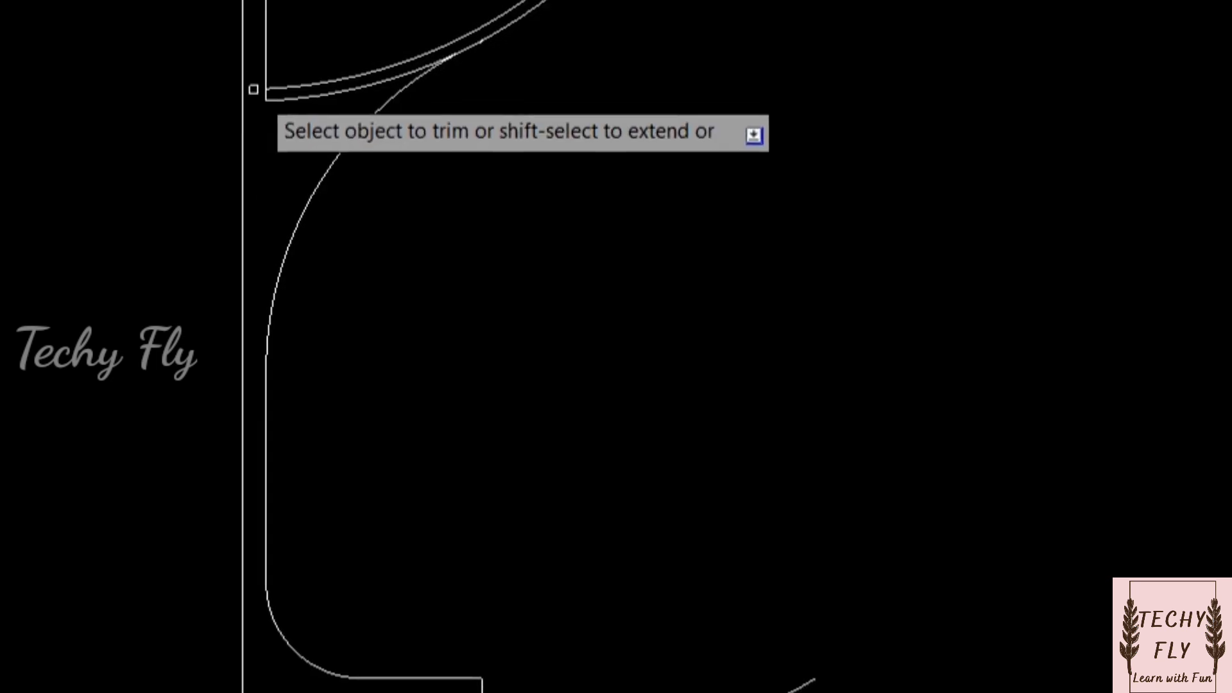
left_click(245, 115)
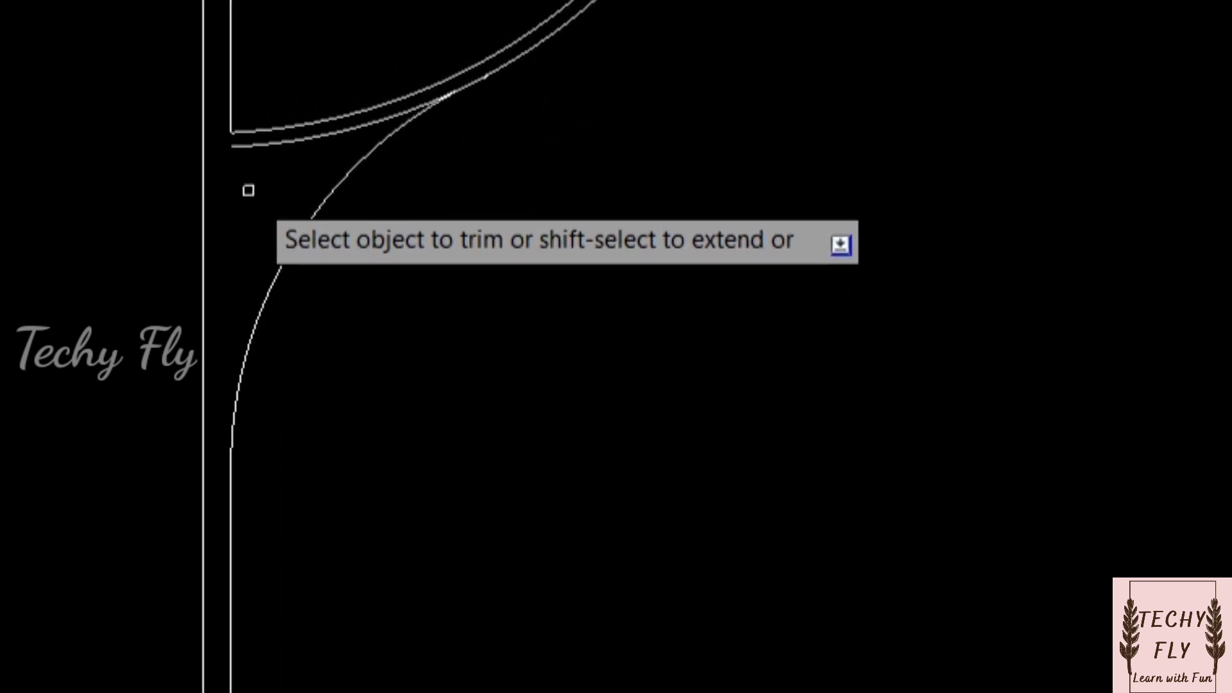
left_click(297, 120)
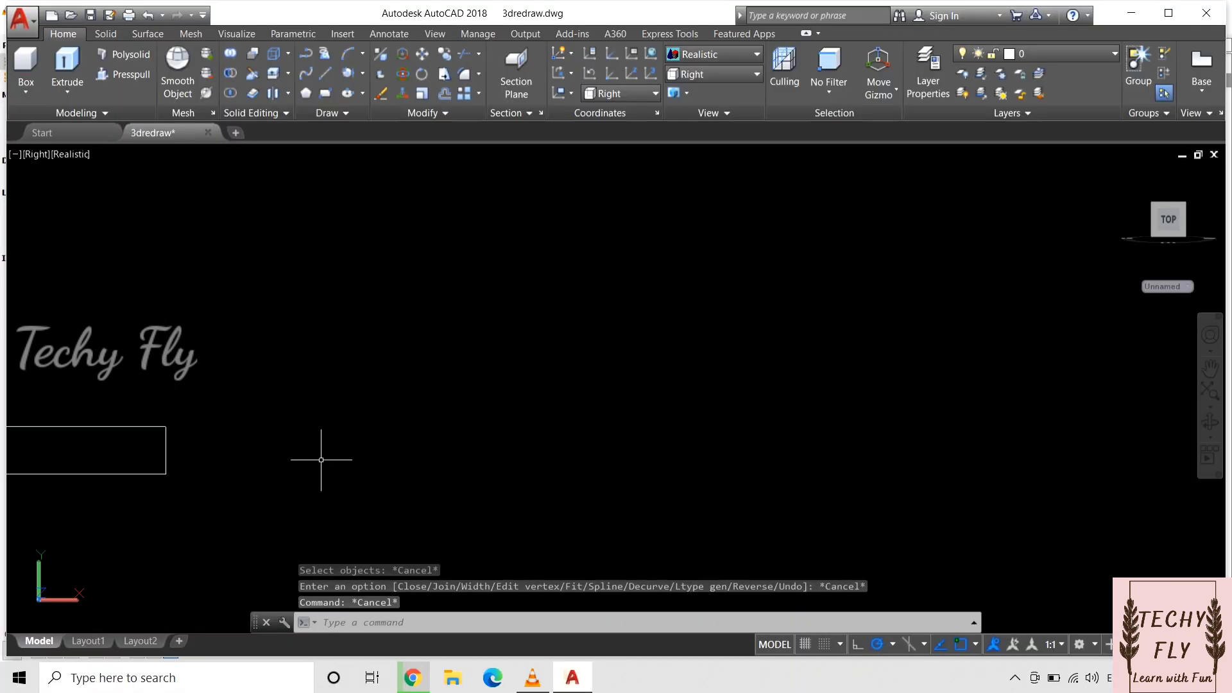
Step: Fillet the upper outer corner of the base with a 0.2 mm radius
type("f")
key("Return")
type("r")
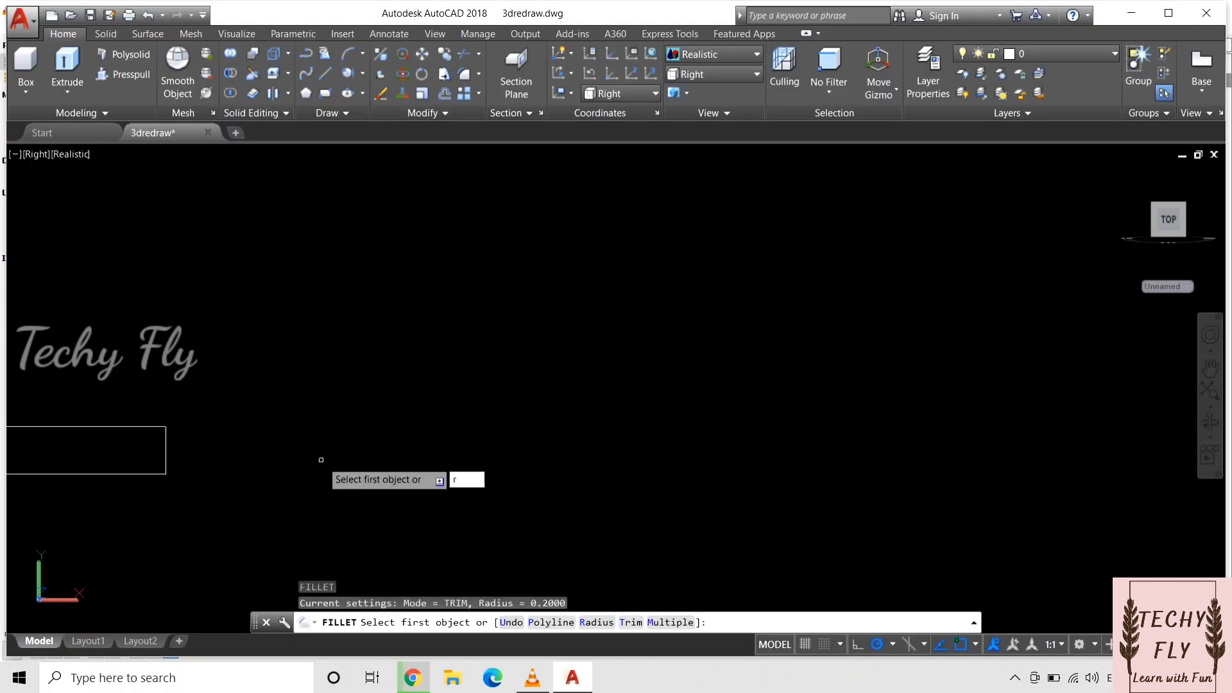
key("Return")
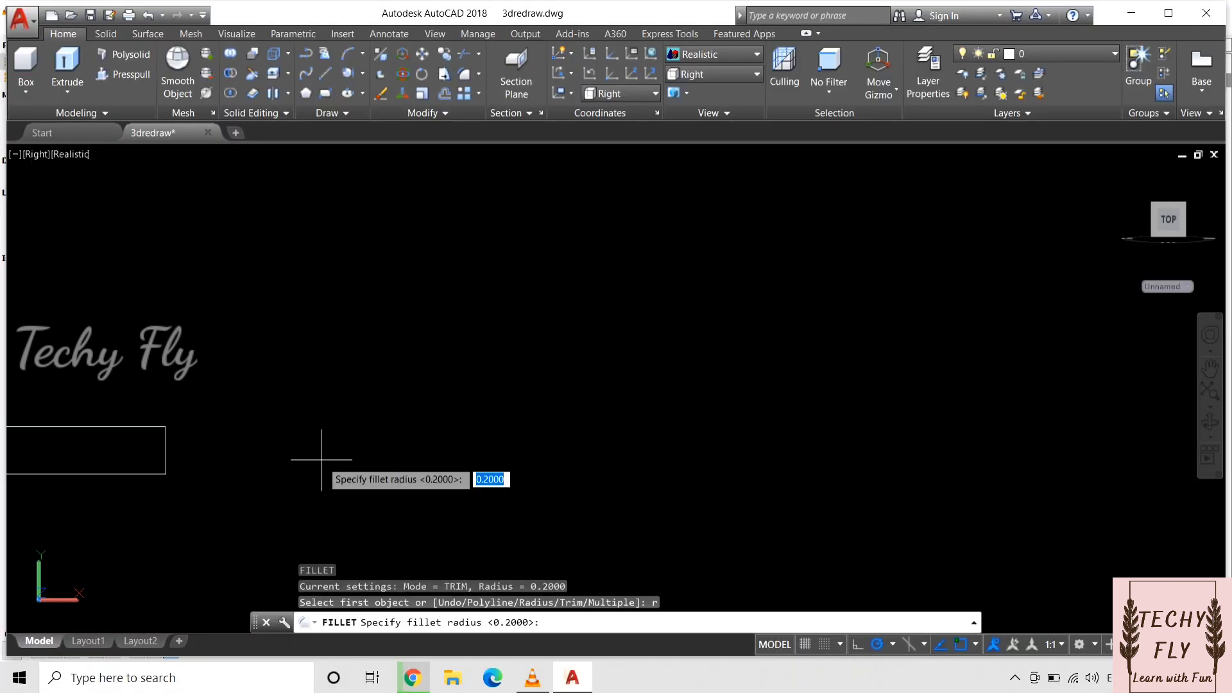
type("0.2")
key("Return")
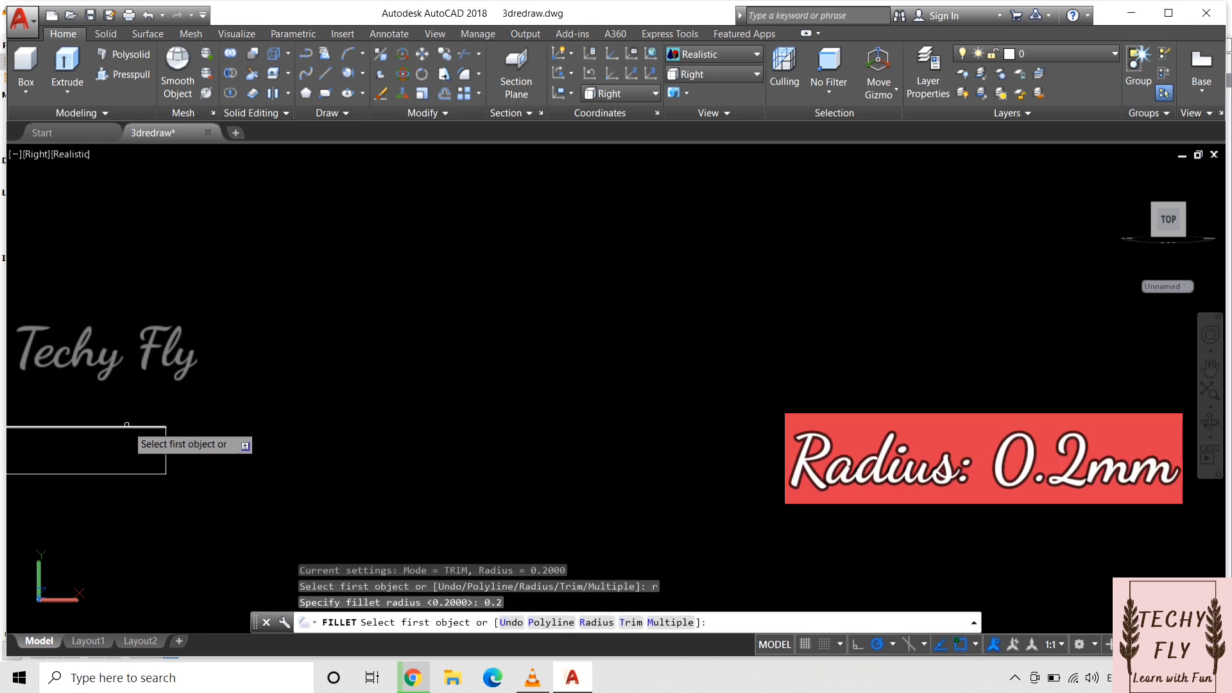
left_click(160, 427)
left_click(167, 451)
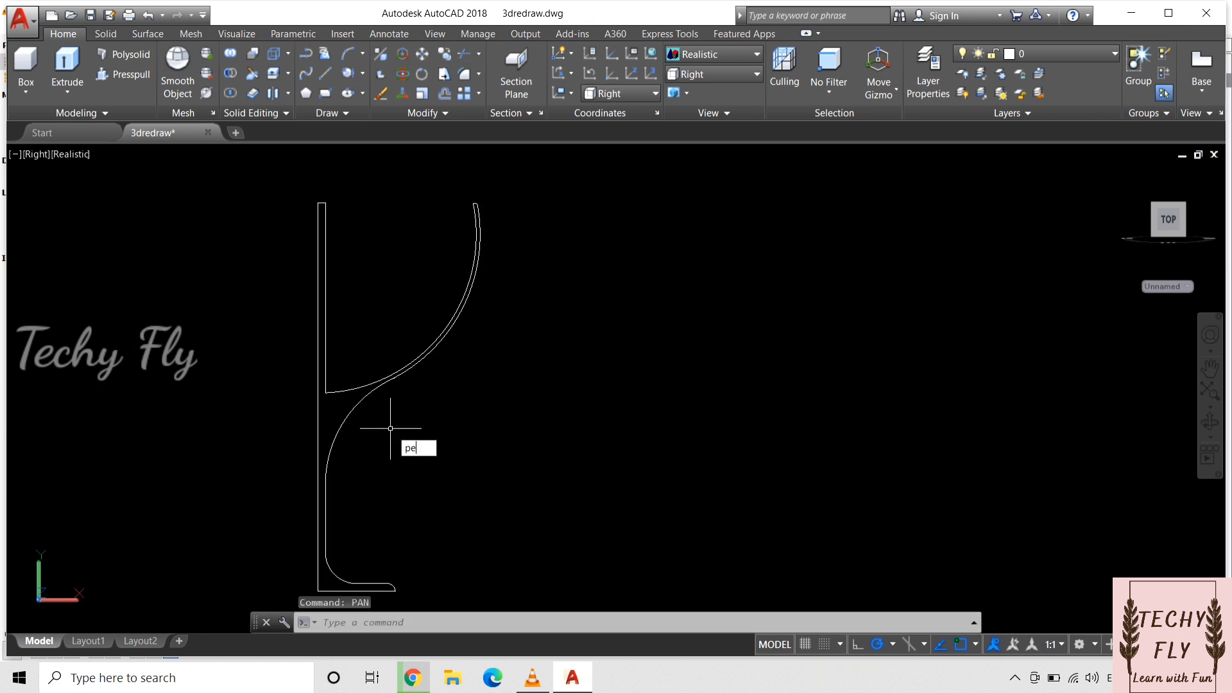
Step: Join the bowl arcs, rim, blend arcs, stem and base segments of the half profile into one polyline with PEDIT
type("dit")
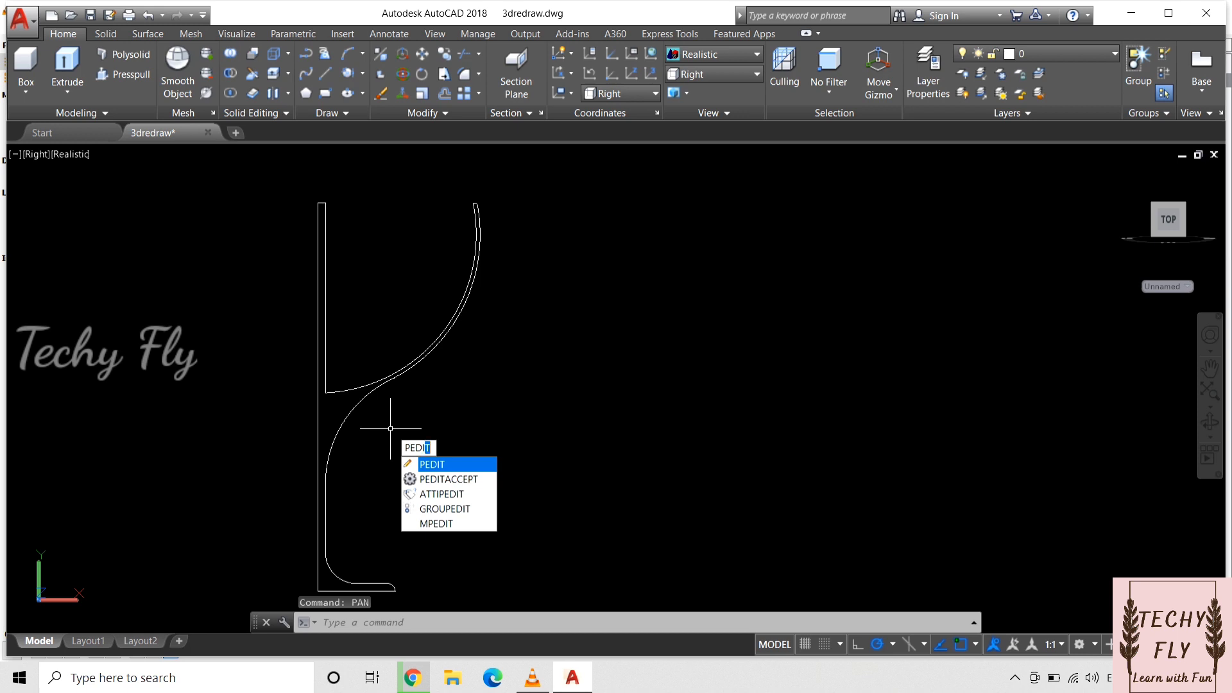
key("Return")
left_click(403, 370)
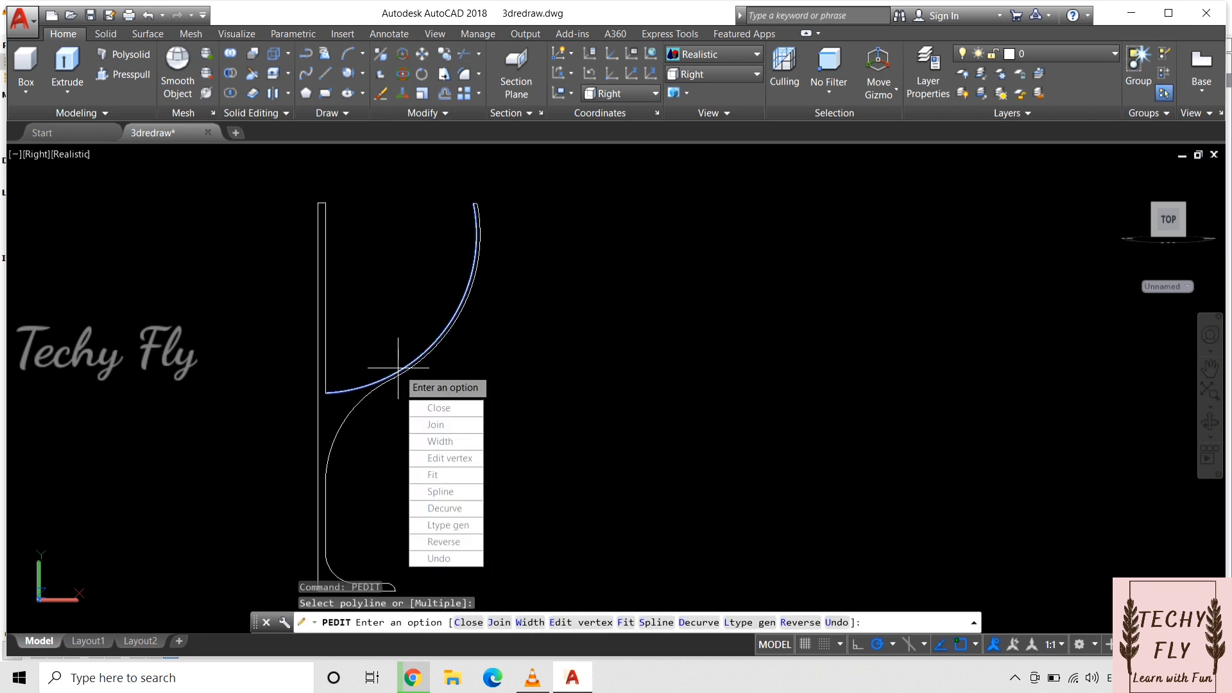
key("Return")
left_click(477, 204)
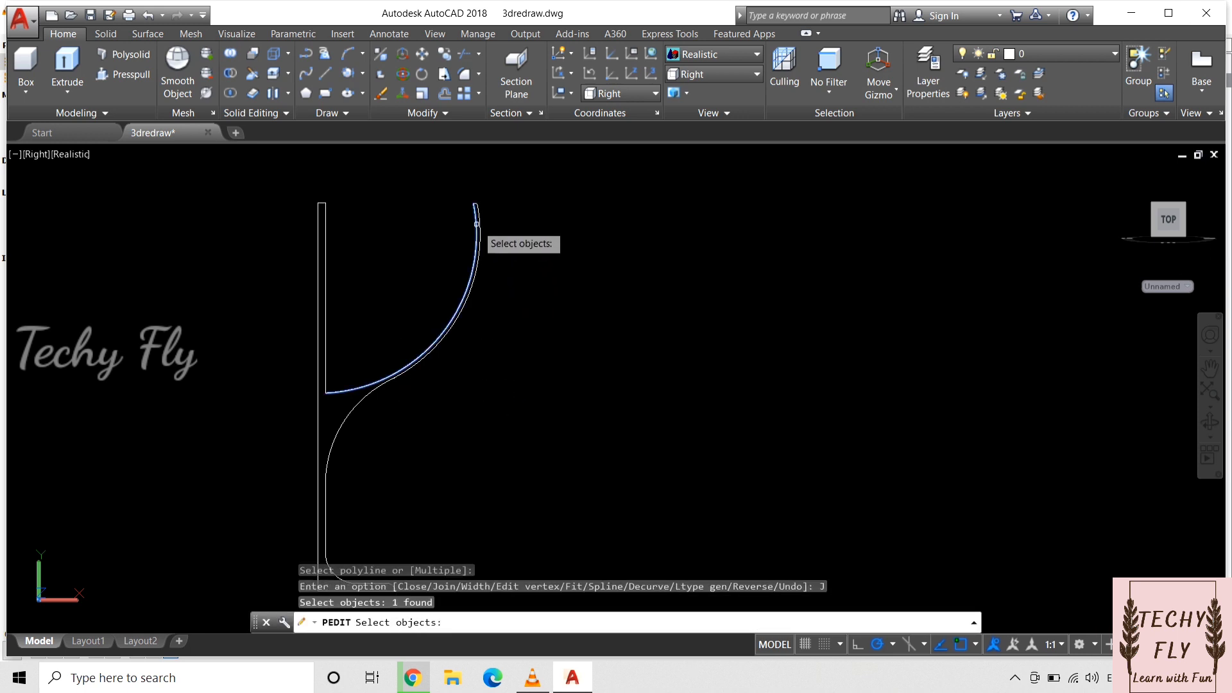
left_click(476, 206)
left_click(476, 206)
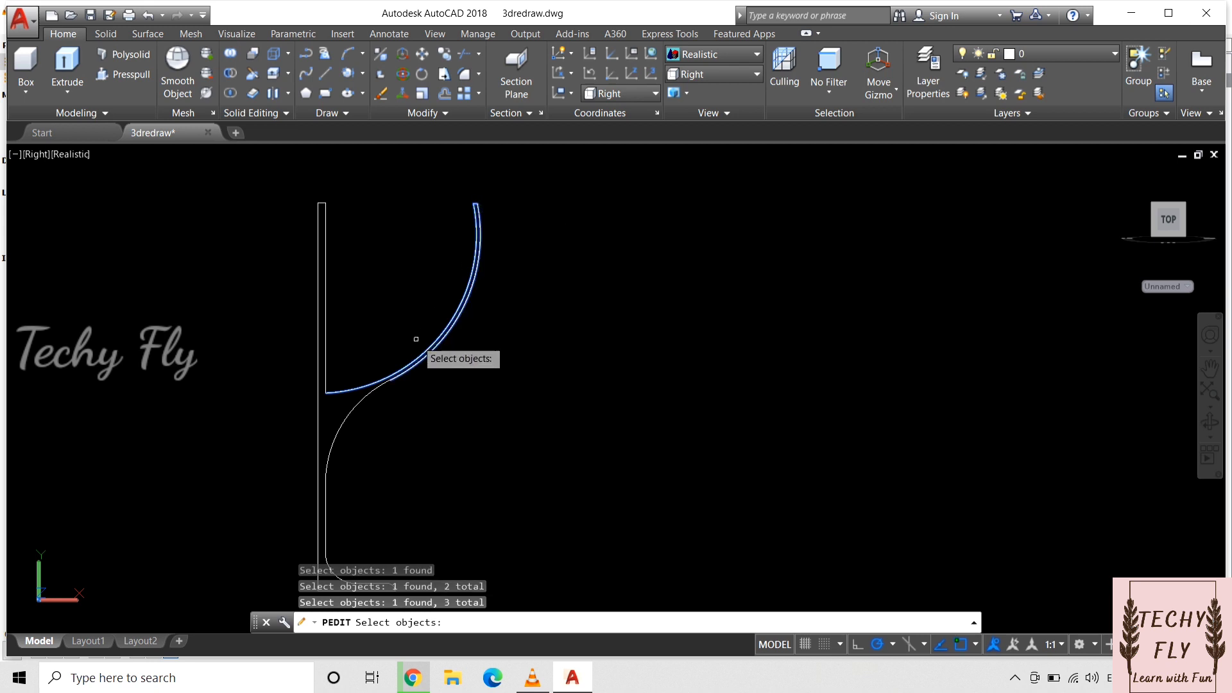
scroll(355, 408, "down", 2)
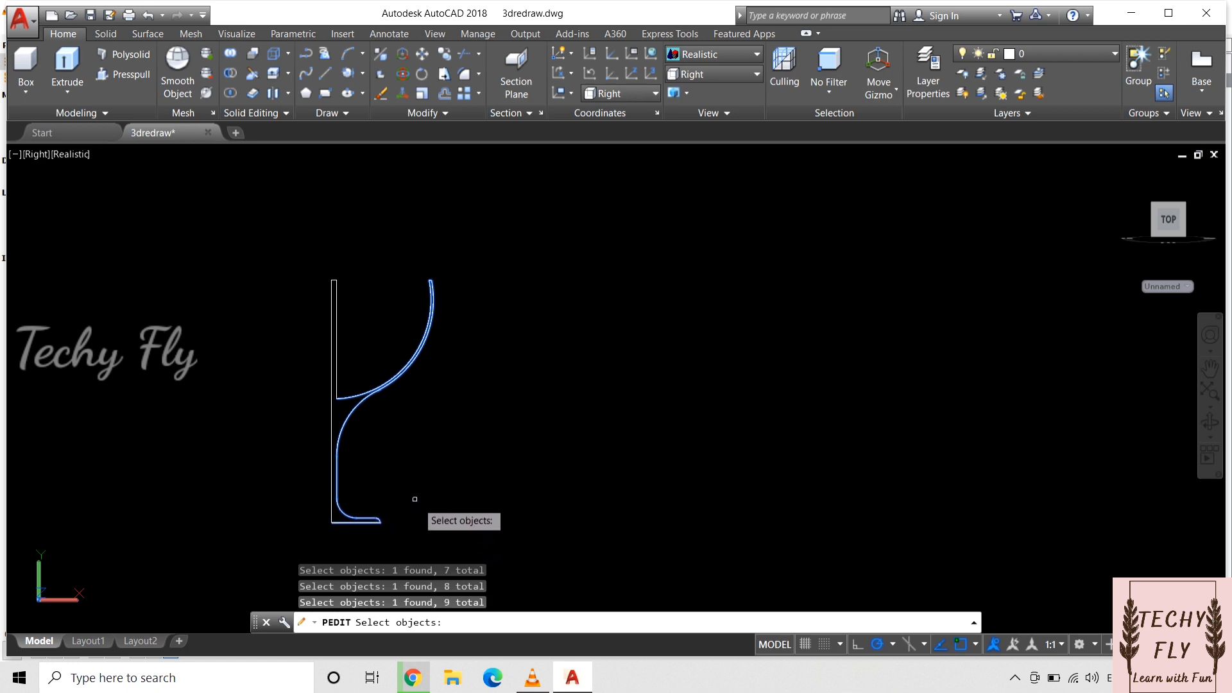
key("Return")
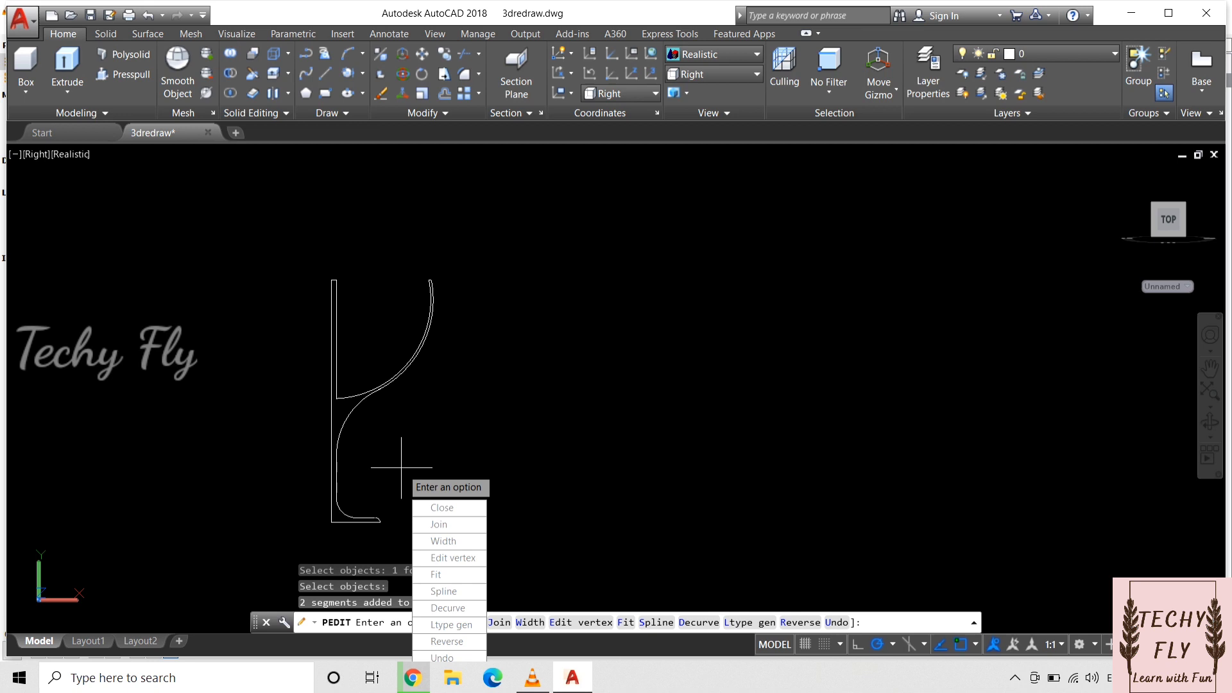
key("Return")
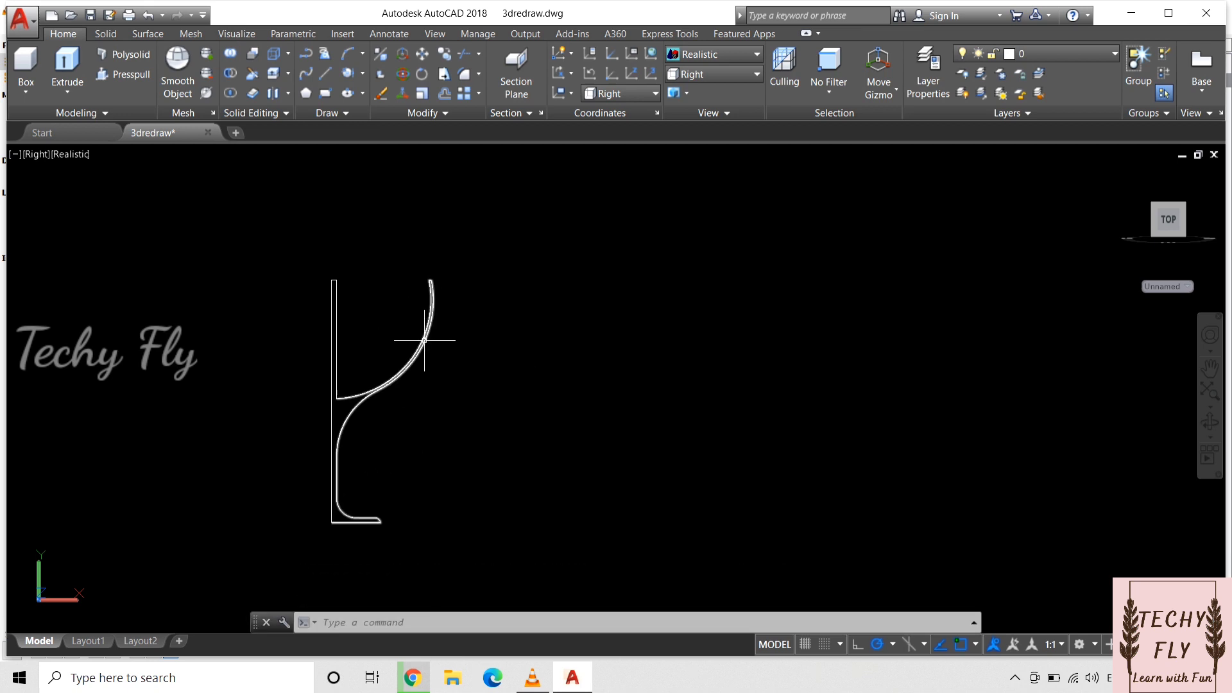
Step: Switch to the SE Isometric view and bring the glass profile into view
left_click(713, 73)
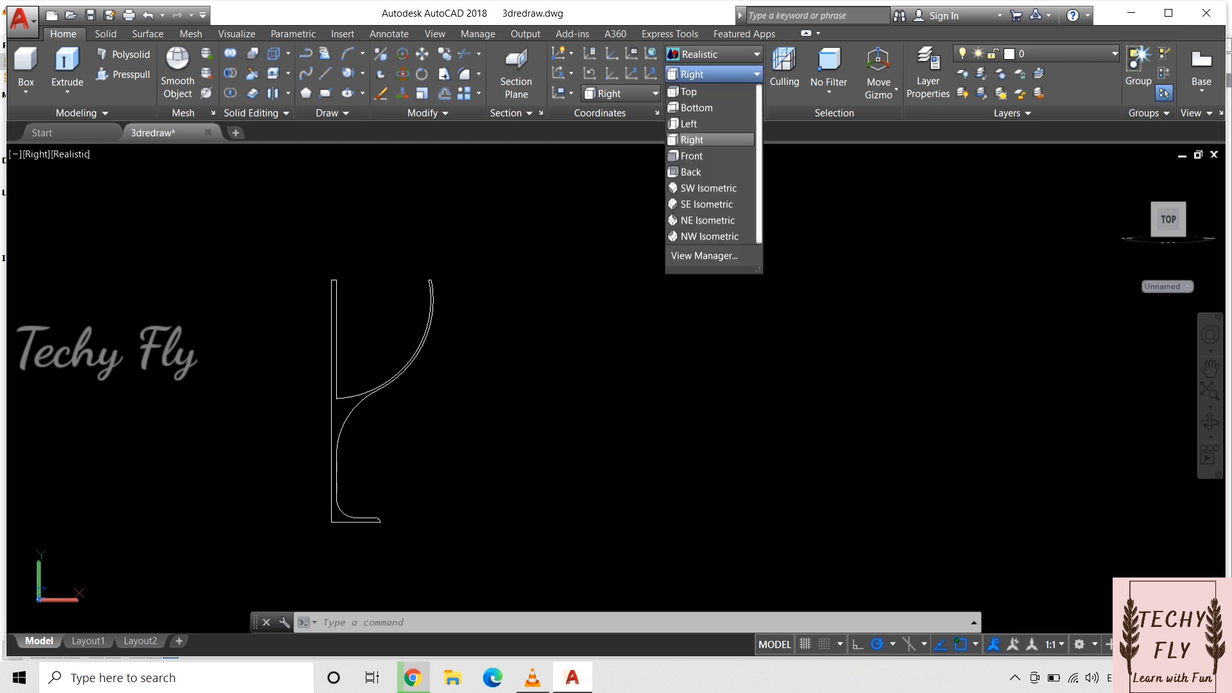
left_click(706, 204)
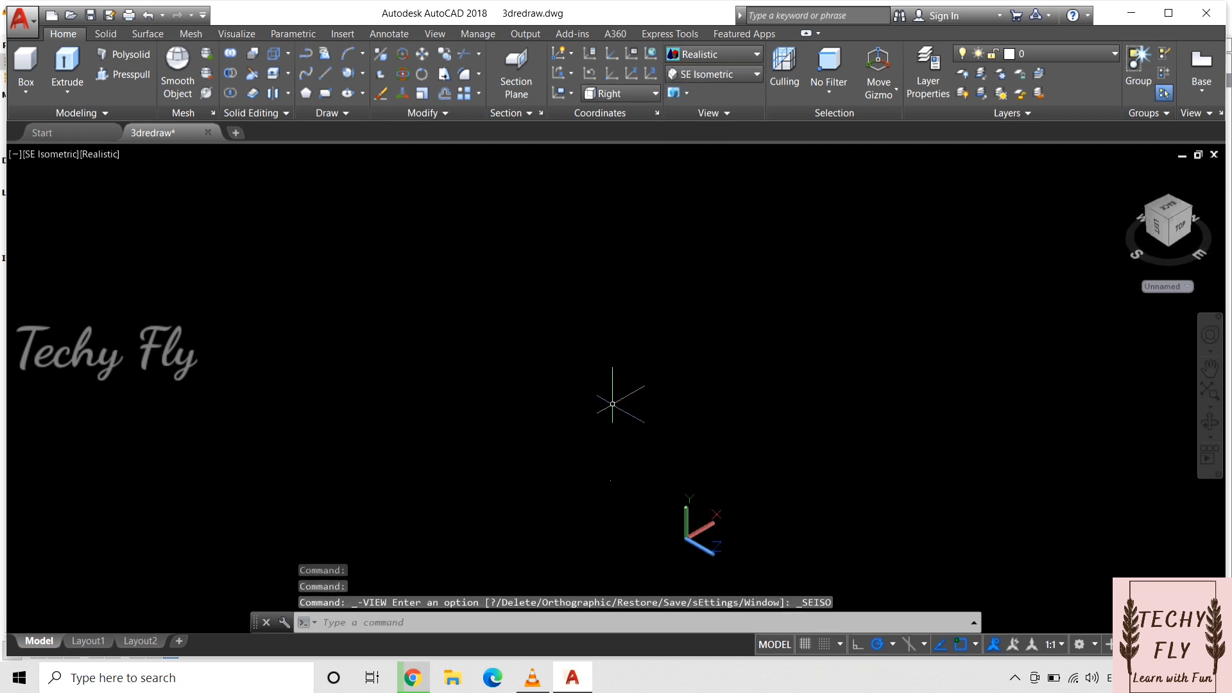
type("pan")
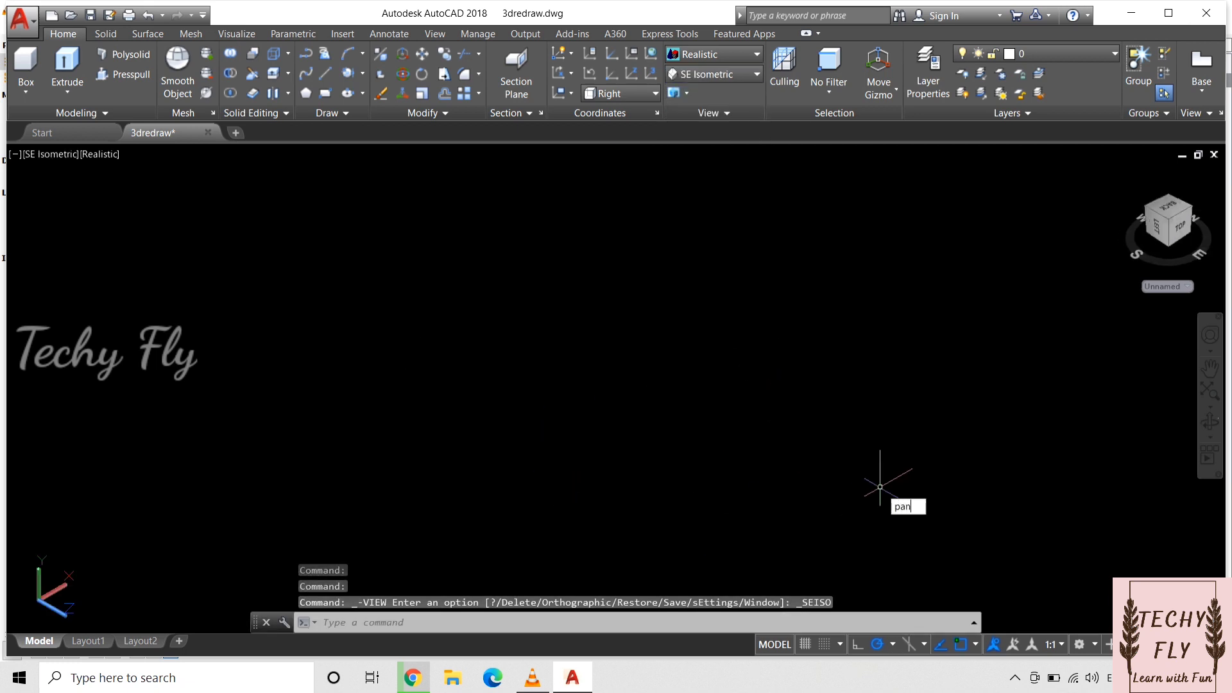
key("Return")
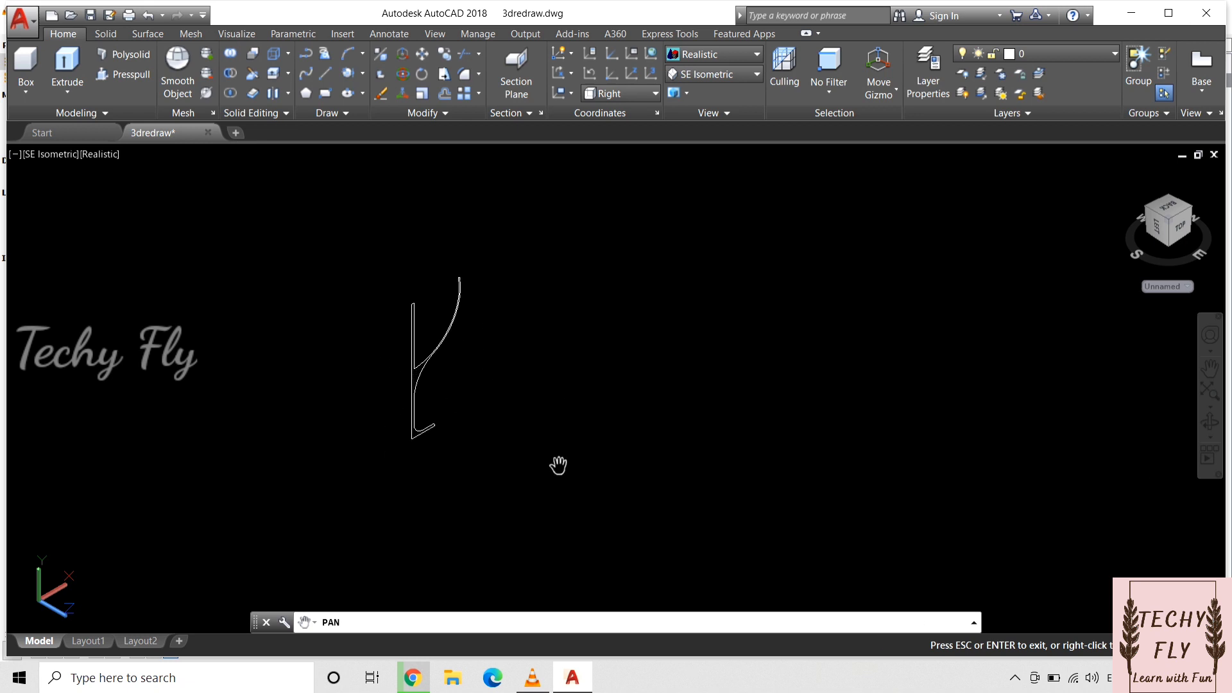
key("Escape")
scroll(433, 410, "up", 3)
Step: Revolve the joined profile 360 degrees about the outer vertical line, from its upper endpoint to its lower endpoint
left_click(67, 92)
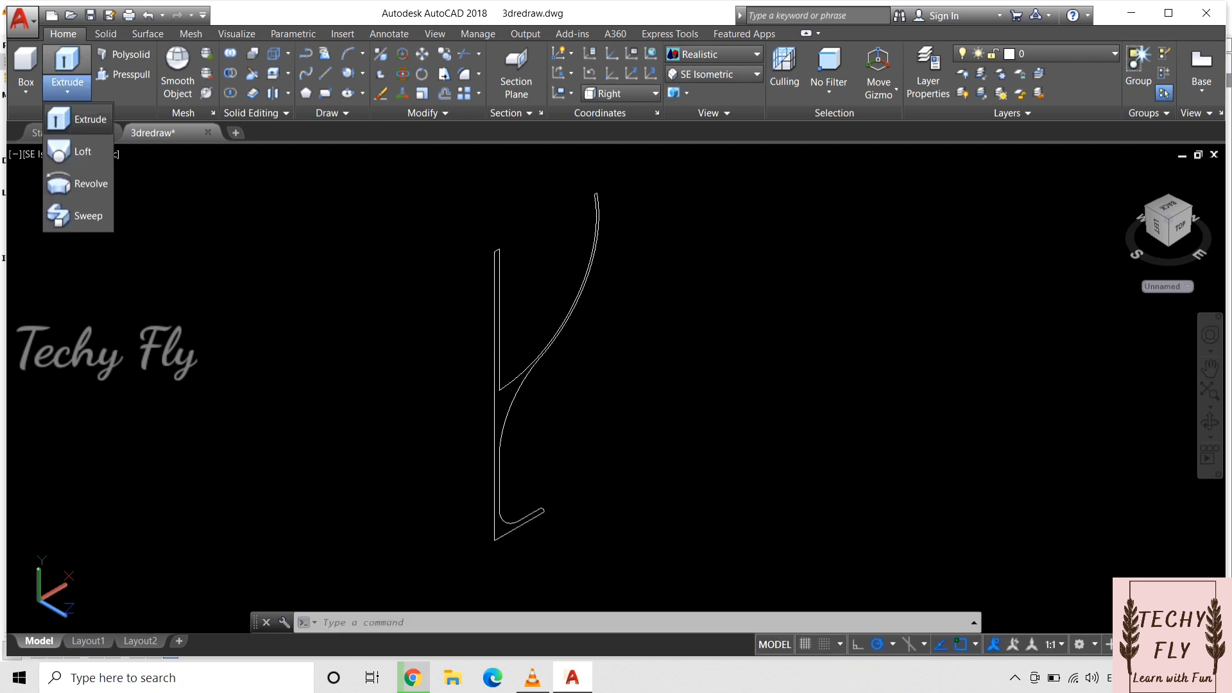
left_click(87, 183)
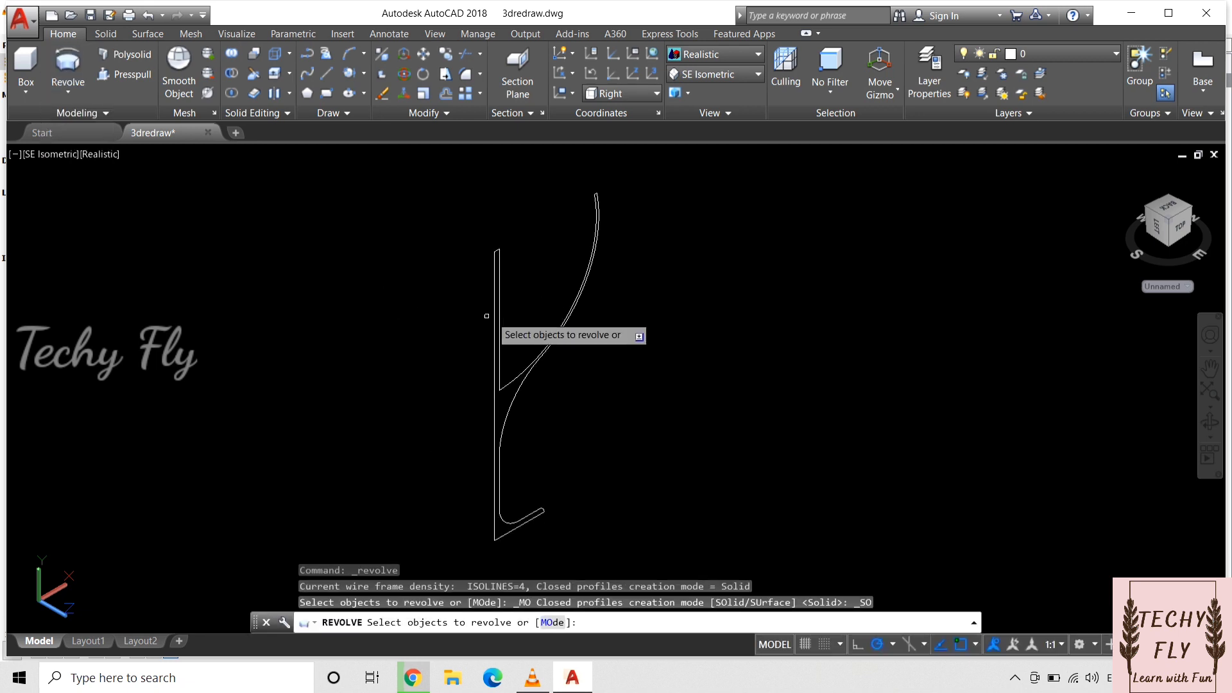
left_click(581, 274)
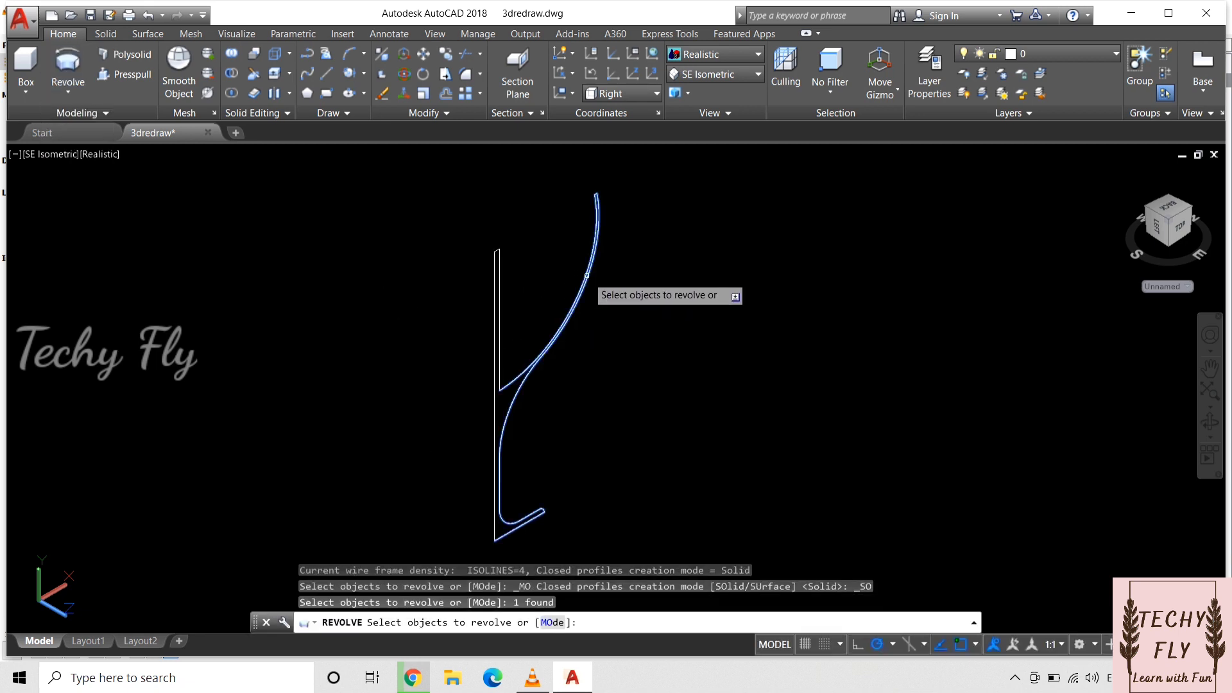
key("Return")
left_click(493, 251)
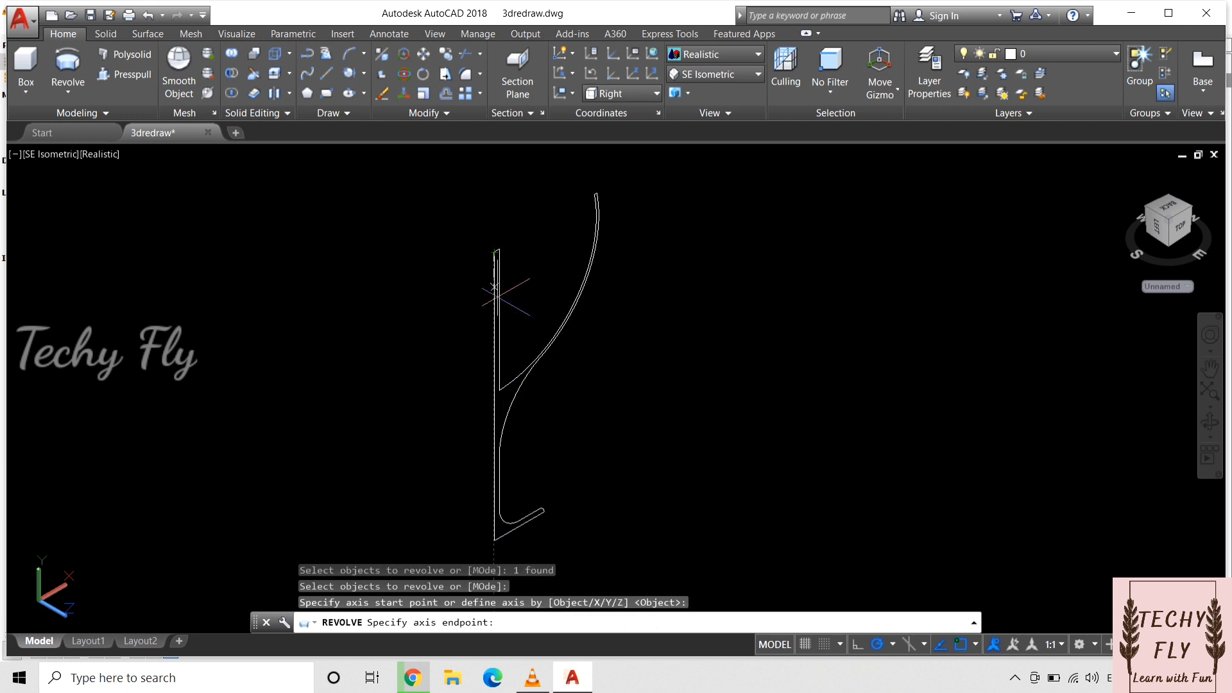
left_click(494, 541)
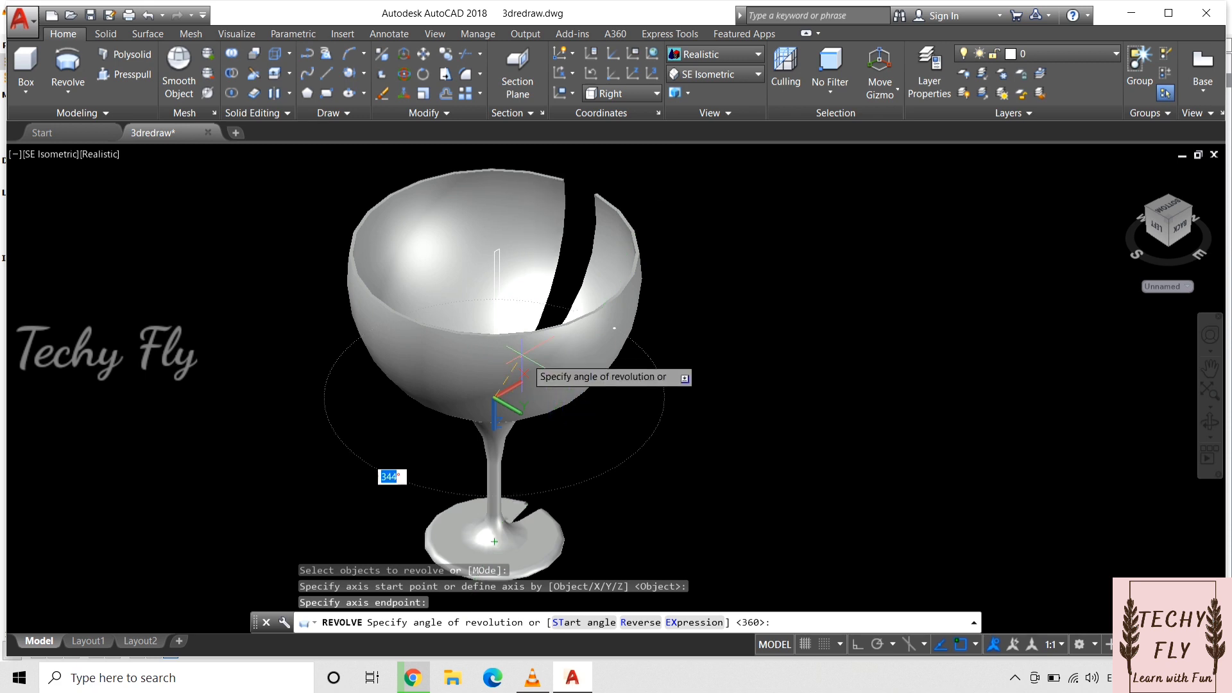
type("36")
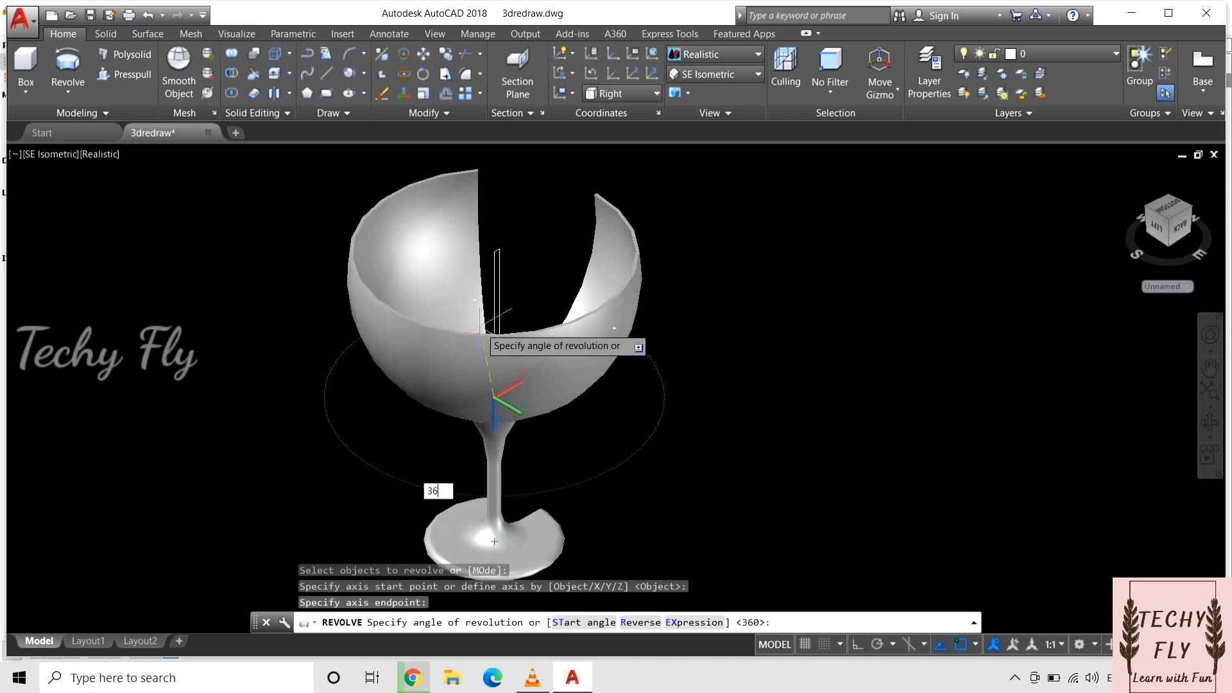
type("0")
key("Return")
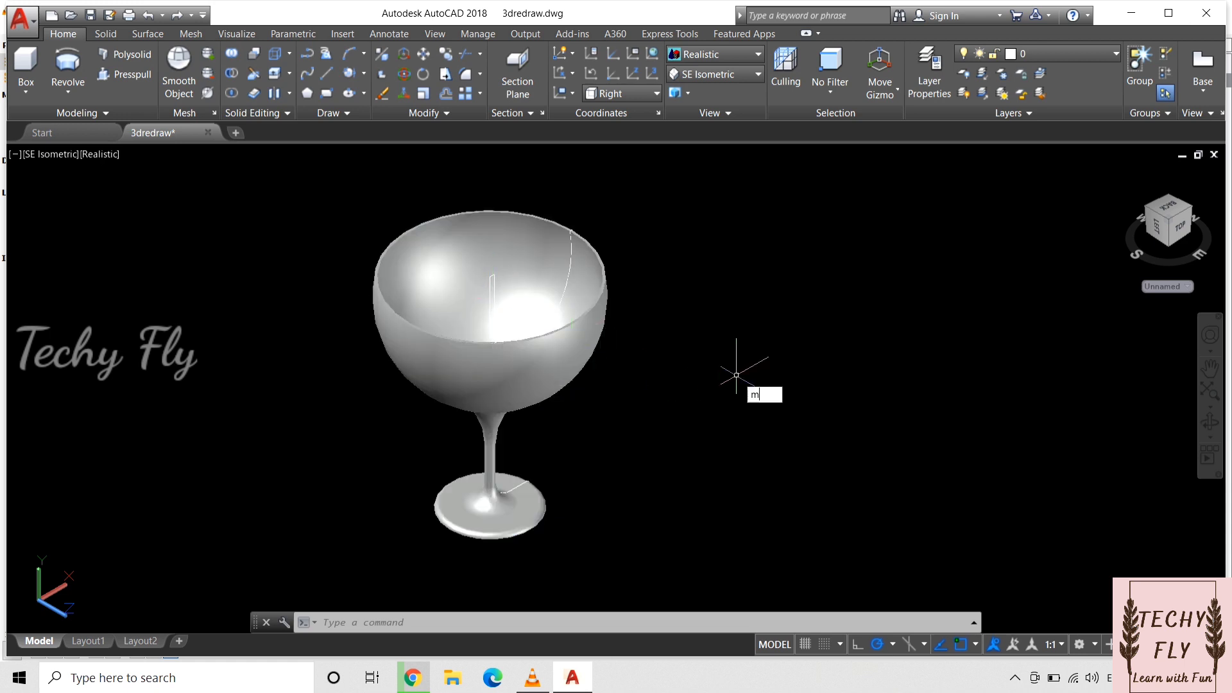
Step: Move the revolved glass clear of its profile, giving up surface associativity, and delete the leftover profile curves
key("Return")
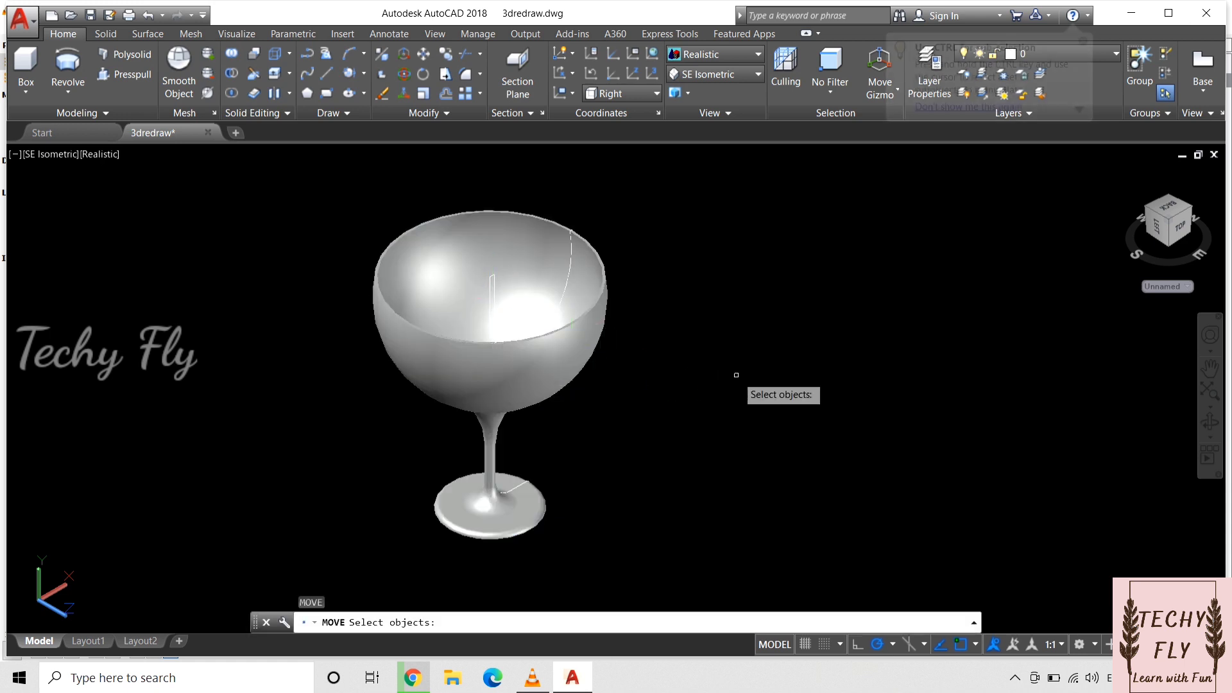
left_click(580, 303)
key("Return")
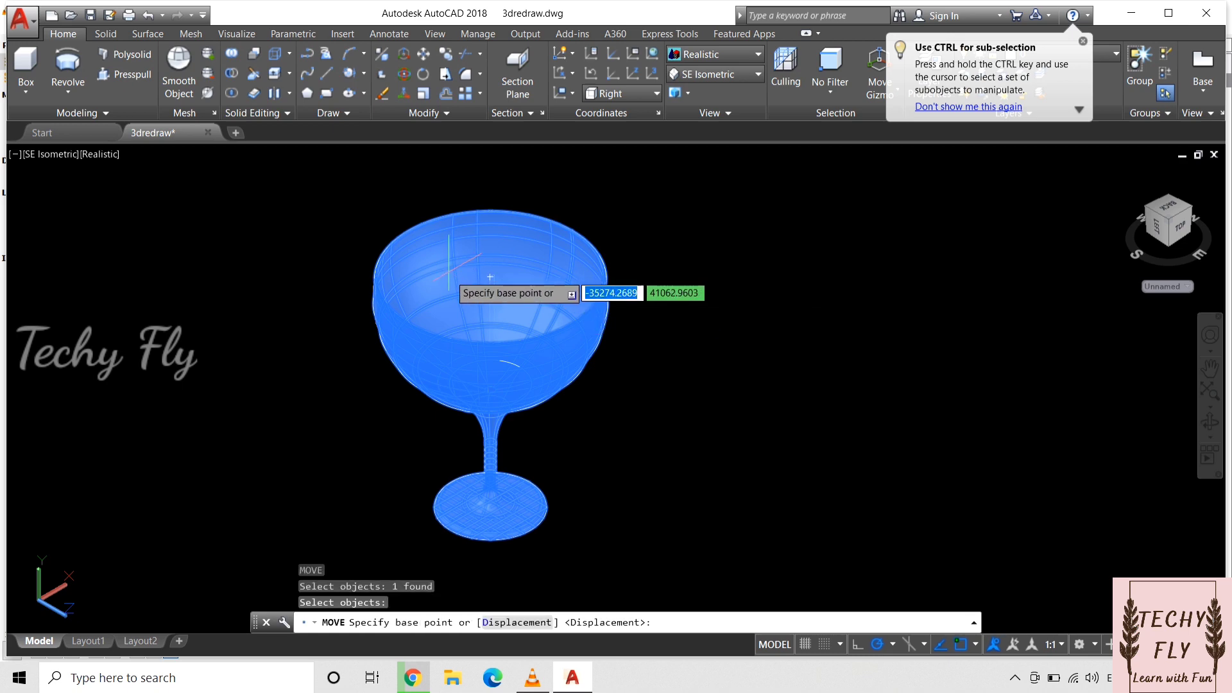
left_click(490, 296)
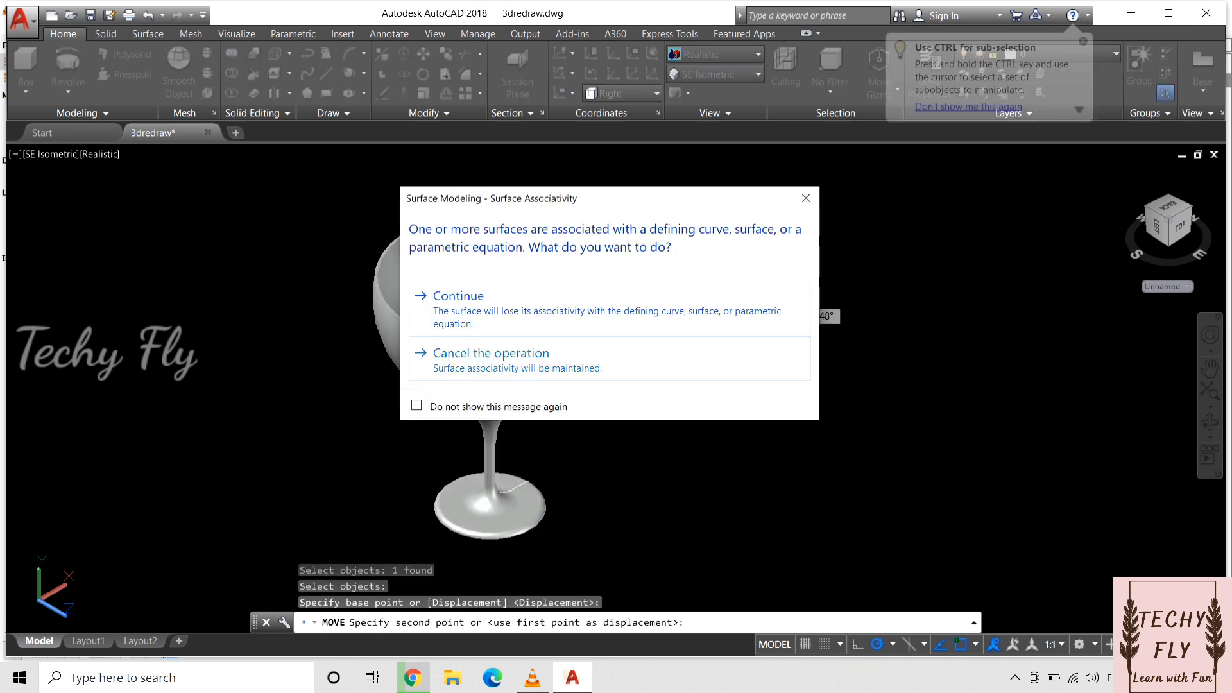
left_click(423, 294)
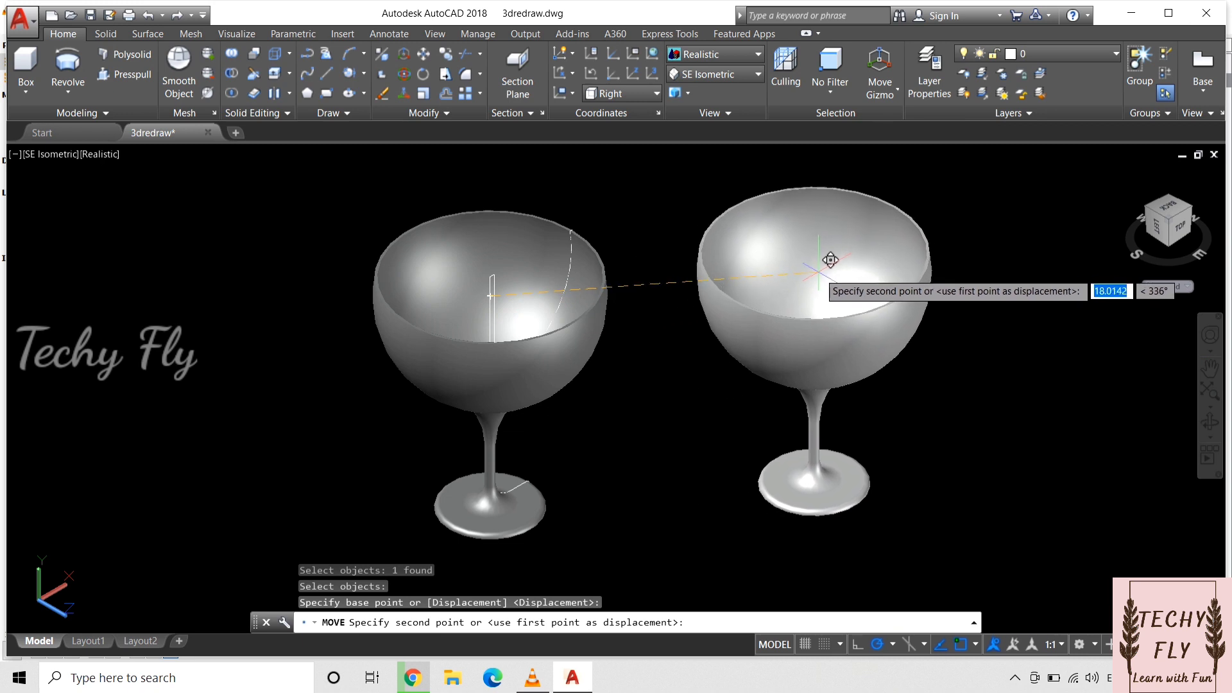
left_click(819, 271)
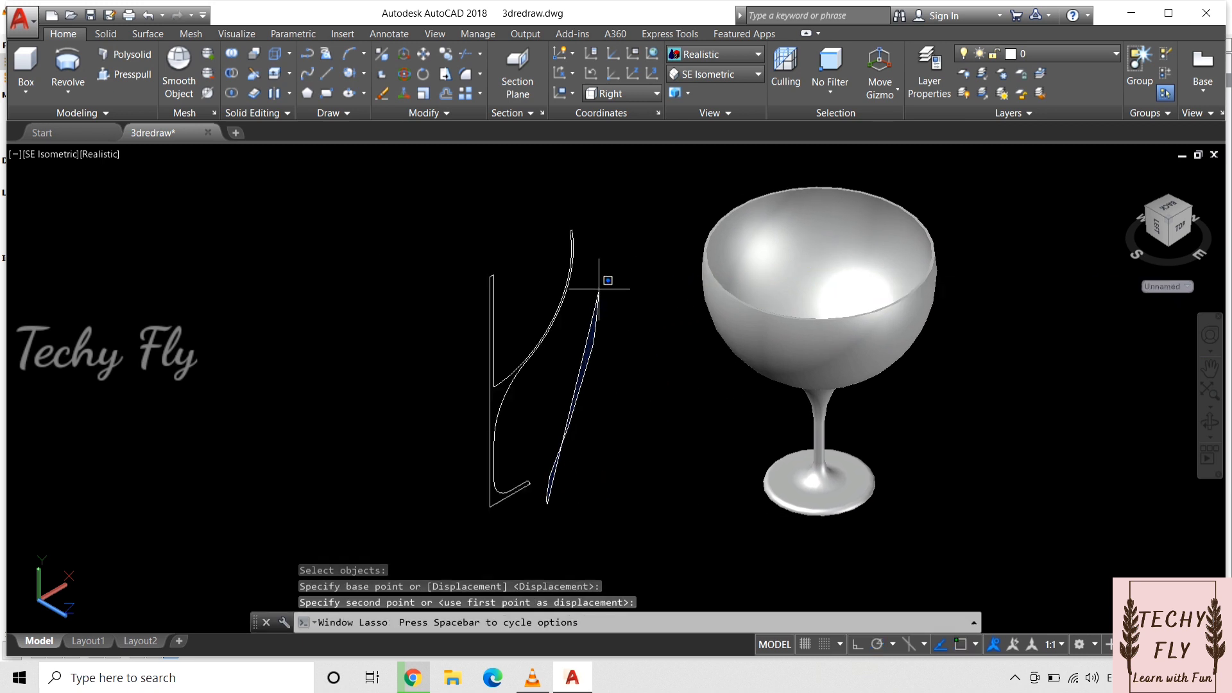
mouse_move(599, 288)
left_mouse_down()
mouse_move(418, 267)
mouse_move(509, 542)
mouse_move(568, 514)
mouse_move(560, 523)
left_mouse_up()
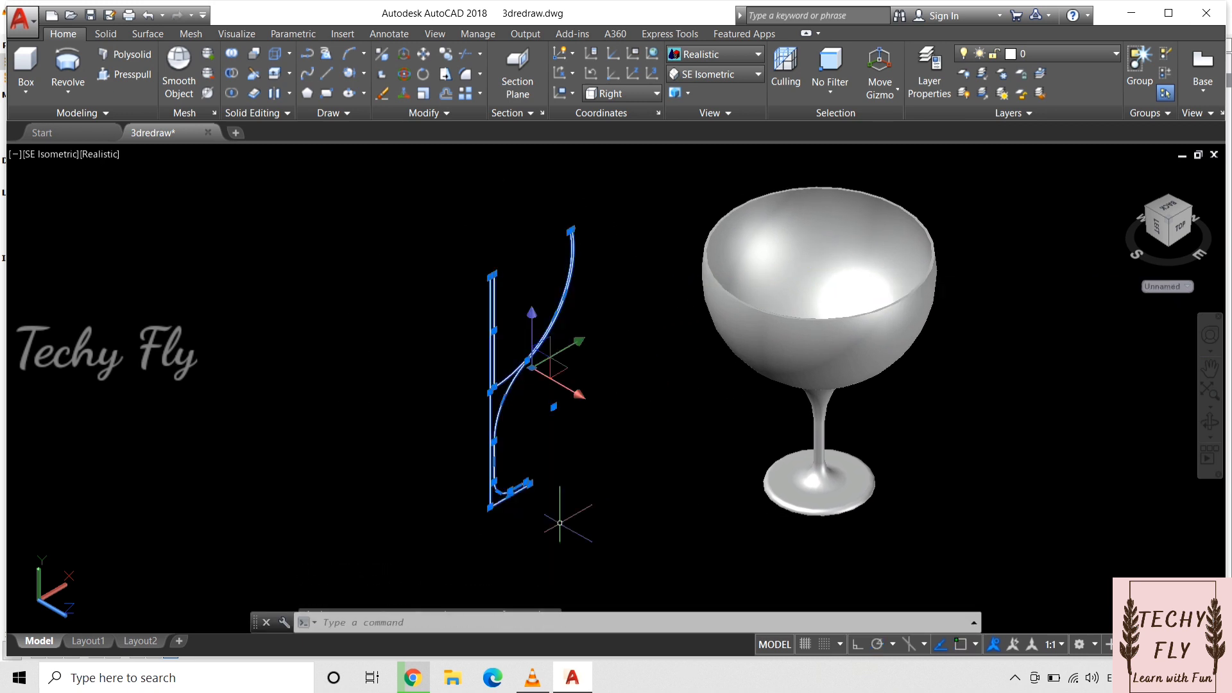
key("Delete")
left_click(703, 399)
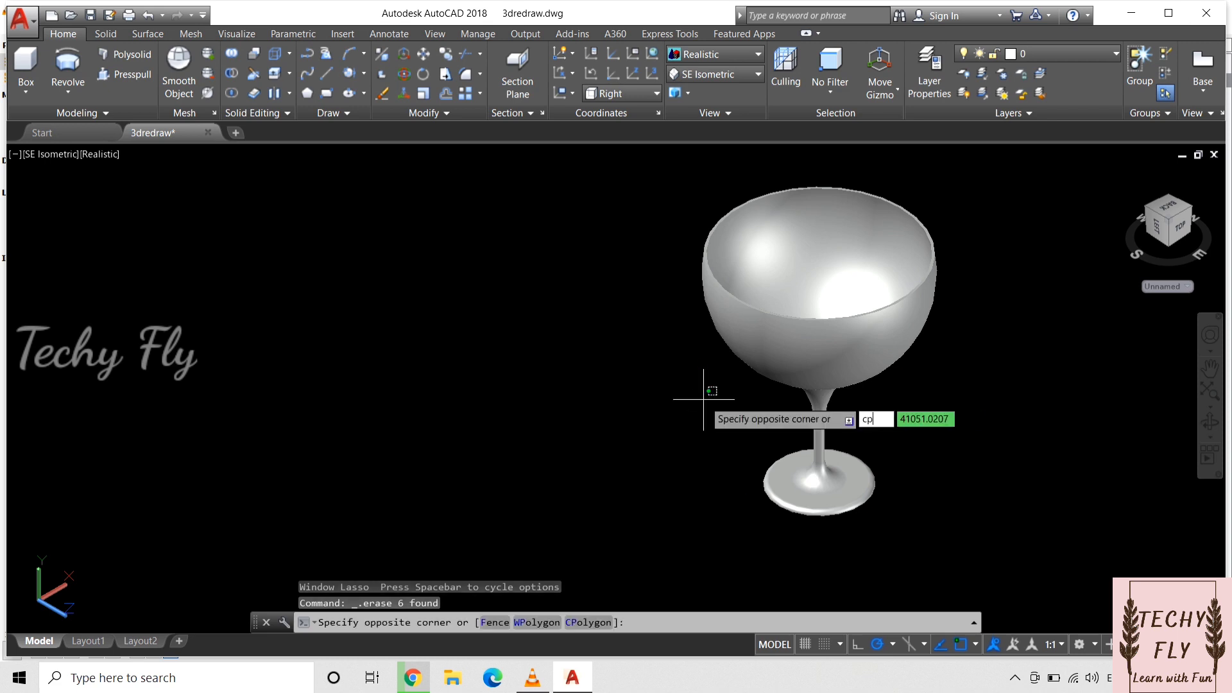
type("cp")
key("Return")
left_click(644, 400)
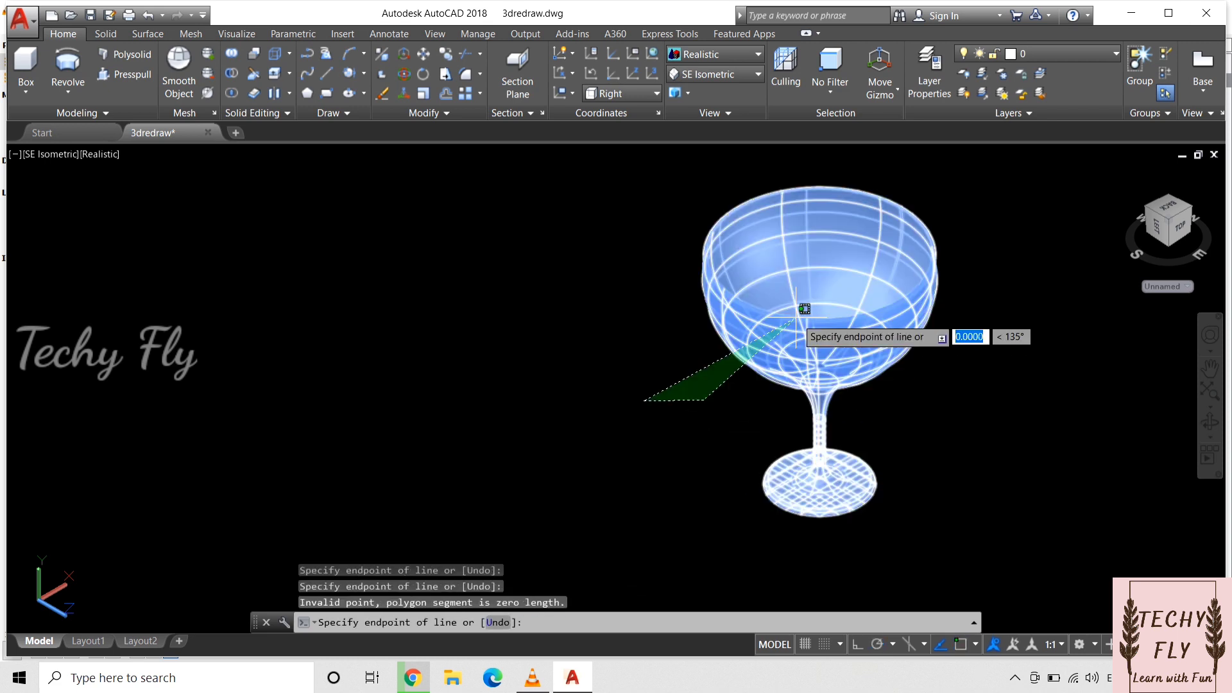
key("Escape")
Step: Copy the glass from the center of its bowl to a free spot beside the original
key("Return")
left_click(817, 335)
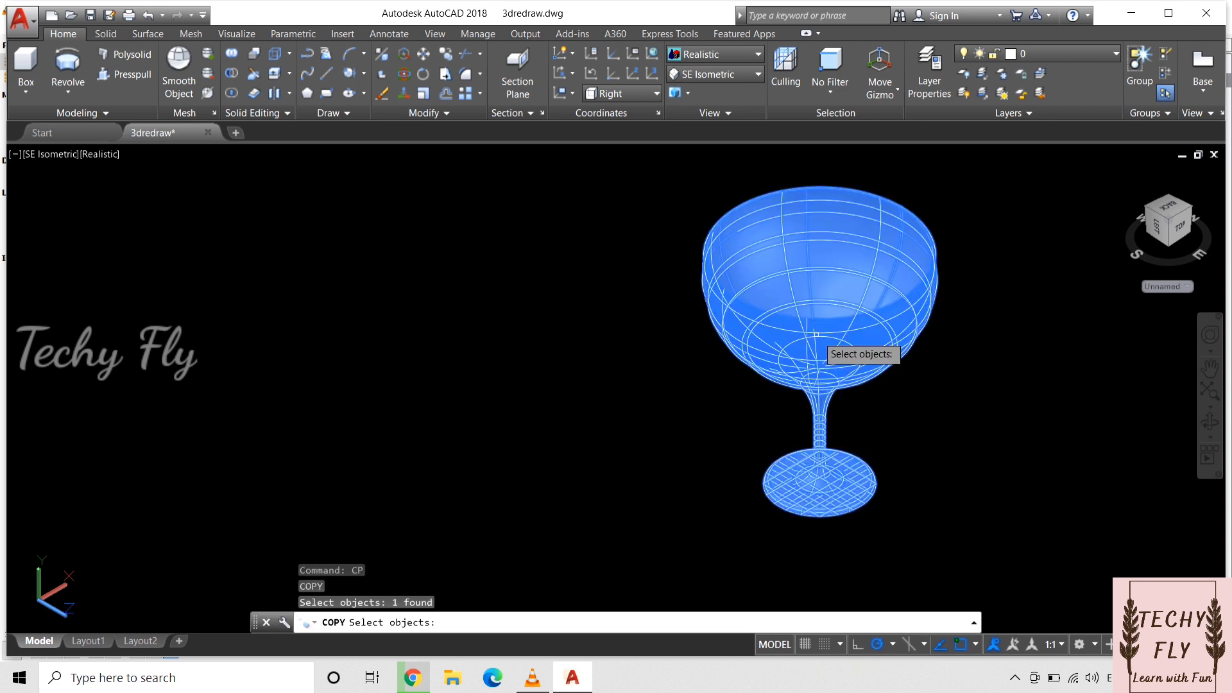
key("Return")
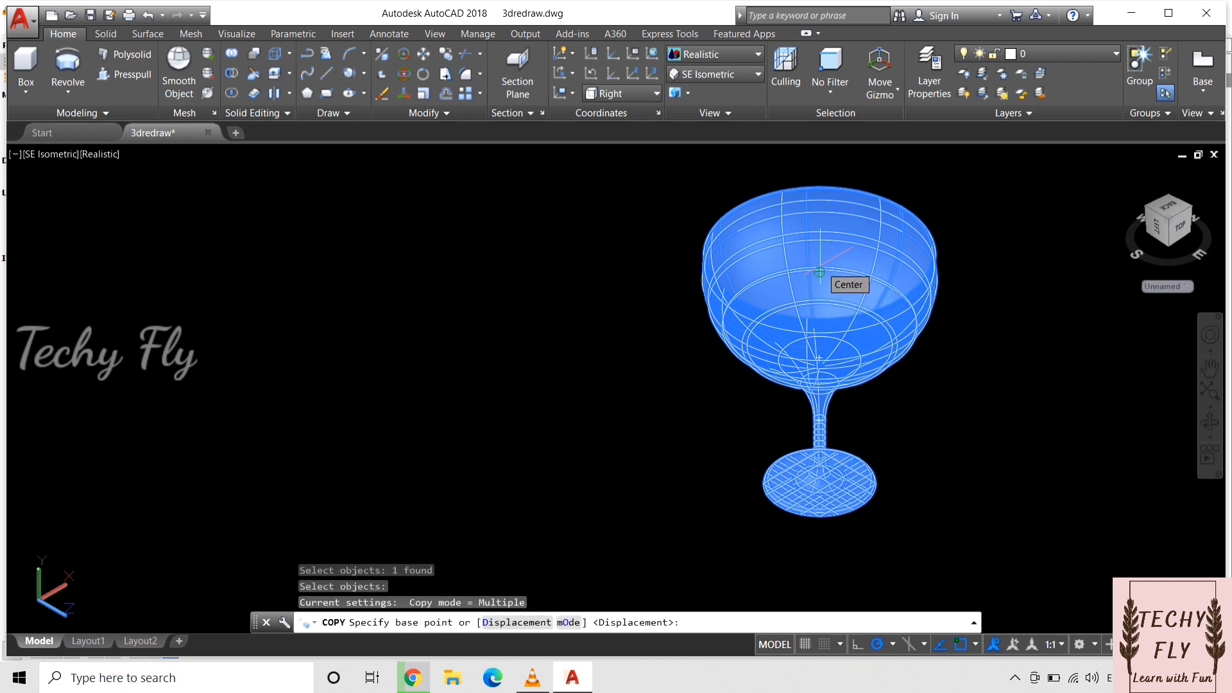
left_click(819, 272)
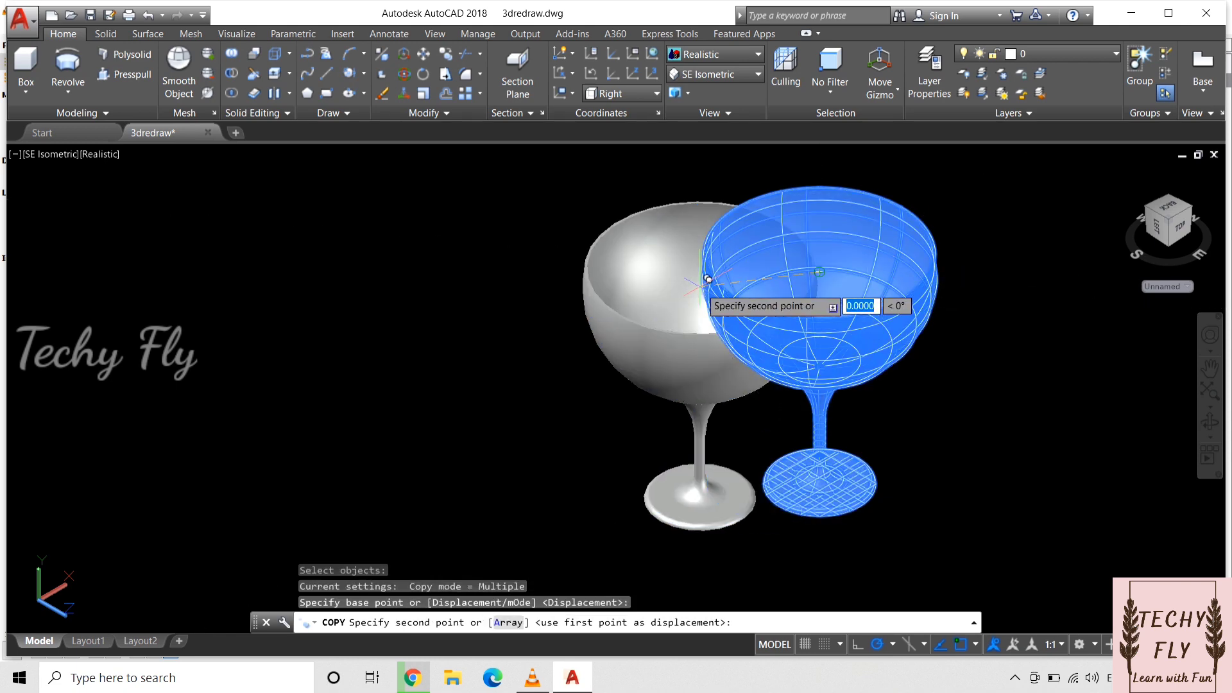
left_click(537, 285)
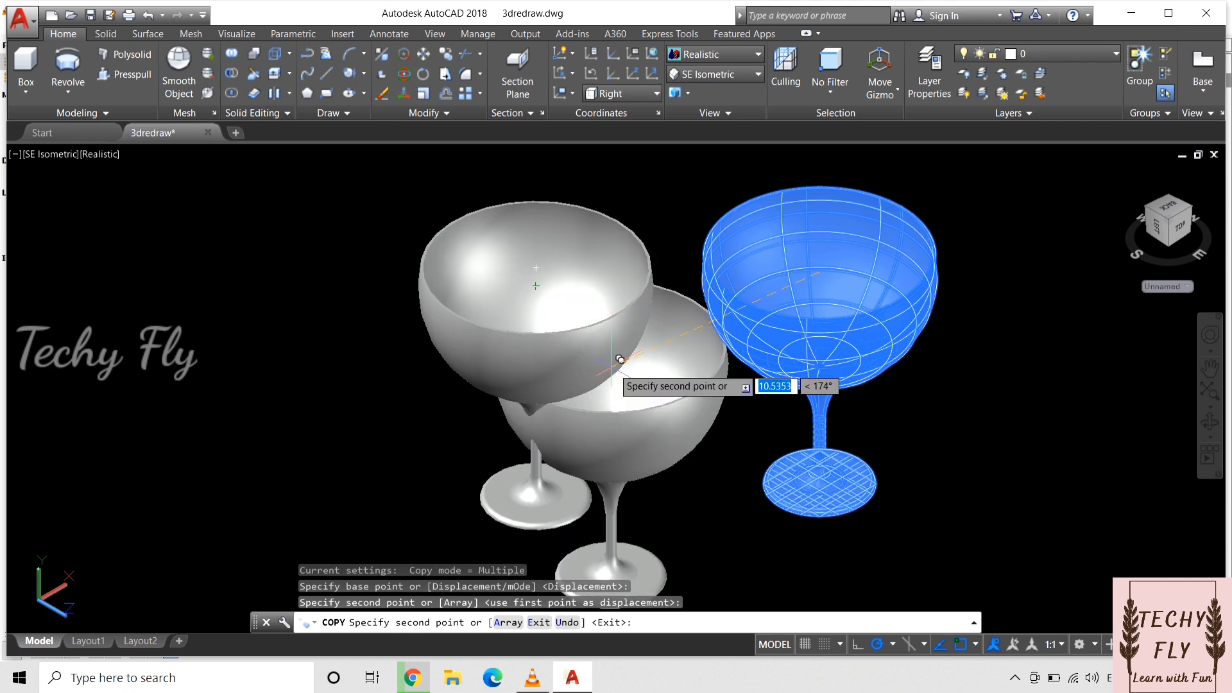
key("Return")
Step: Open the Materials Browser and look through the glass materials of the Autodesk library and the document
type("mate")
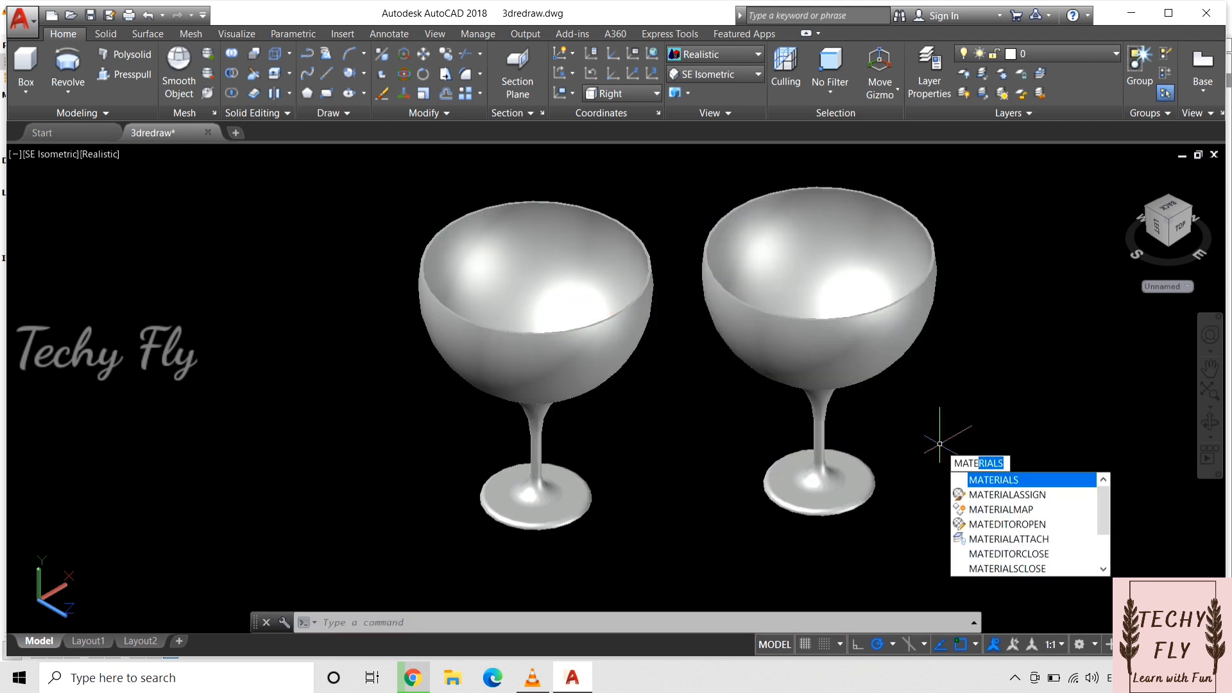
type("rial")
key("Return")
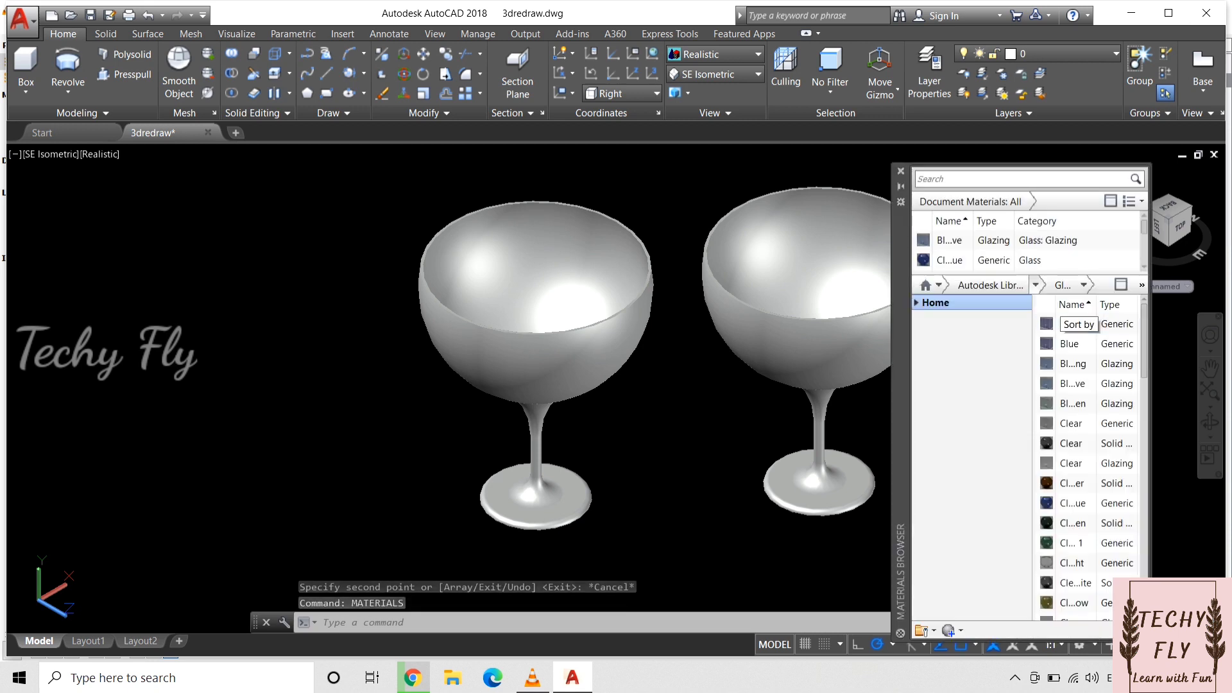
left_click(1036, 285)
left_click(989, 402)
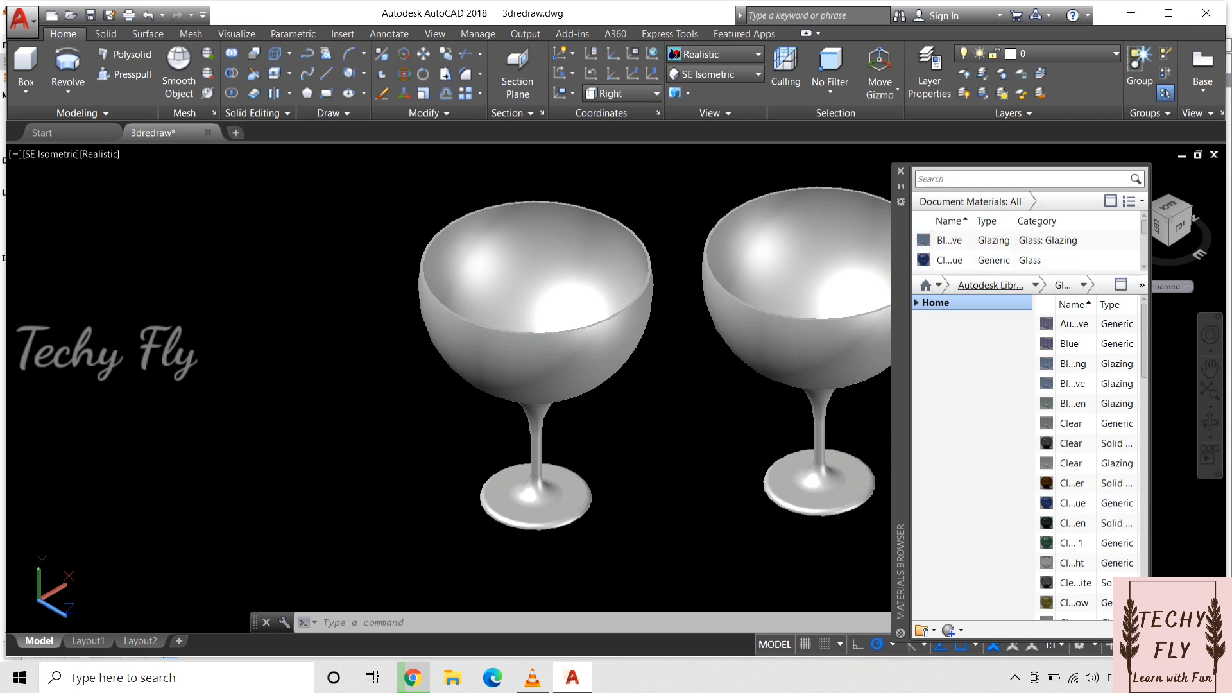
scroll(962, 245, "down", 1)
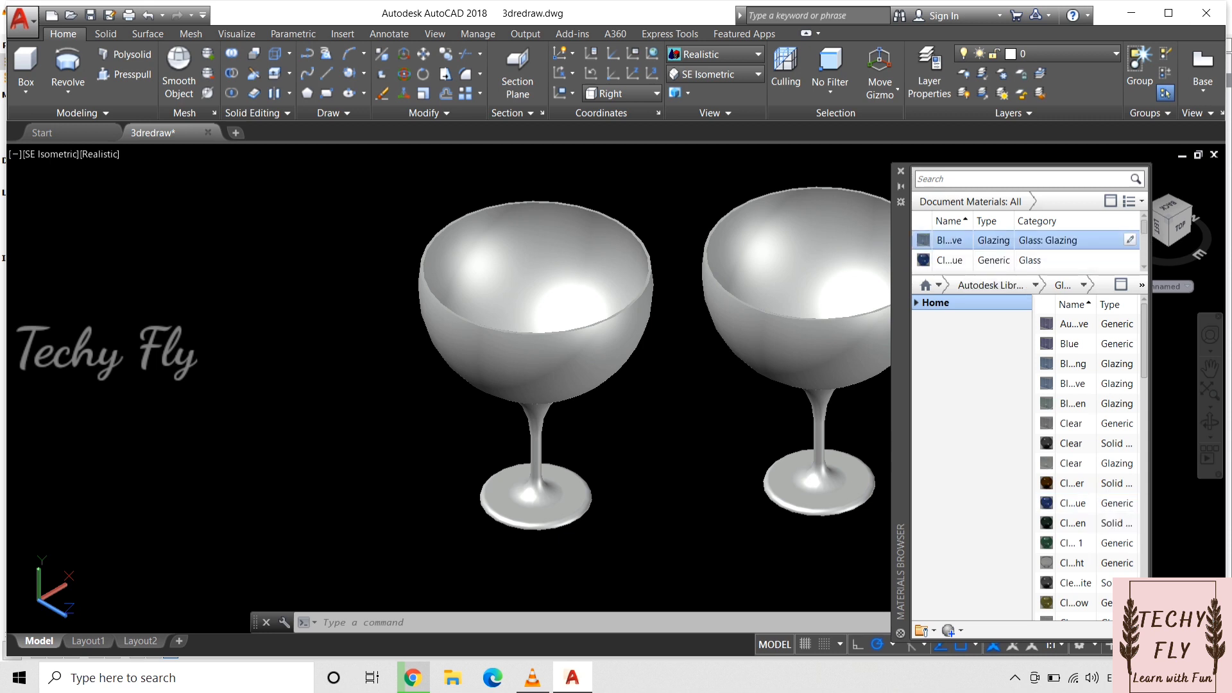
Step: Apply the dark blue glass glazing material to the original glass
left_click(832, 258)
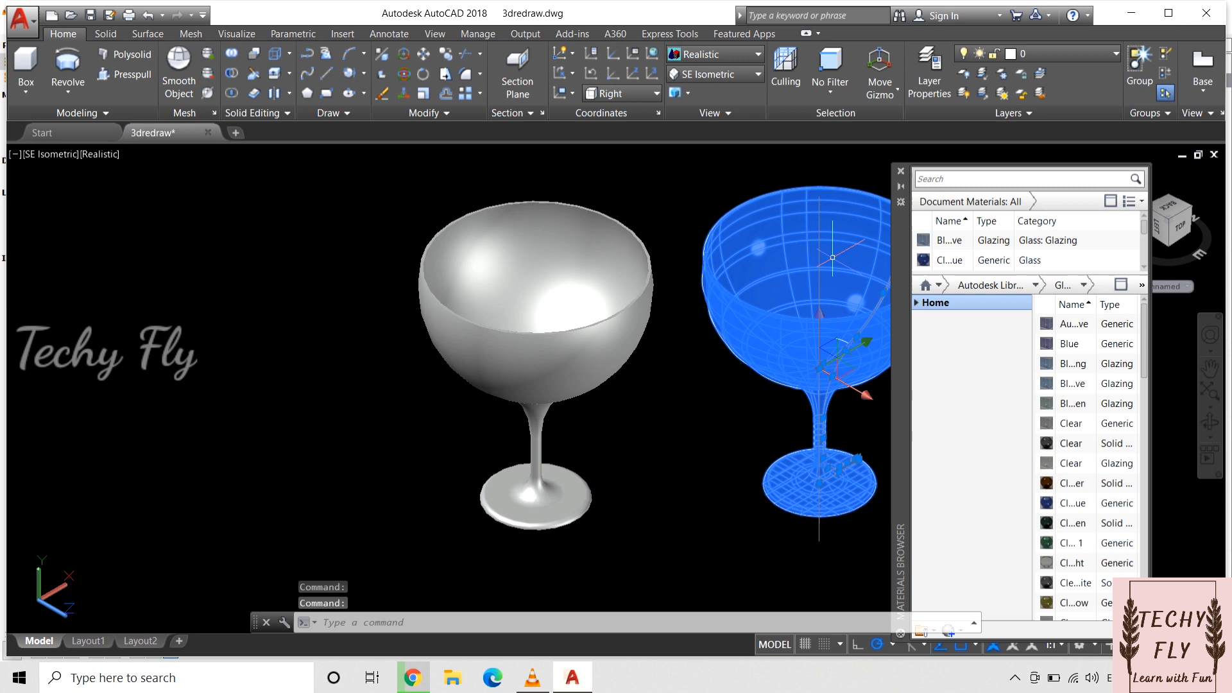
left_click(724, 364)
left_click(726, 366)
key("Return")
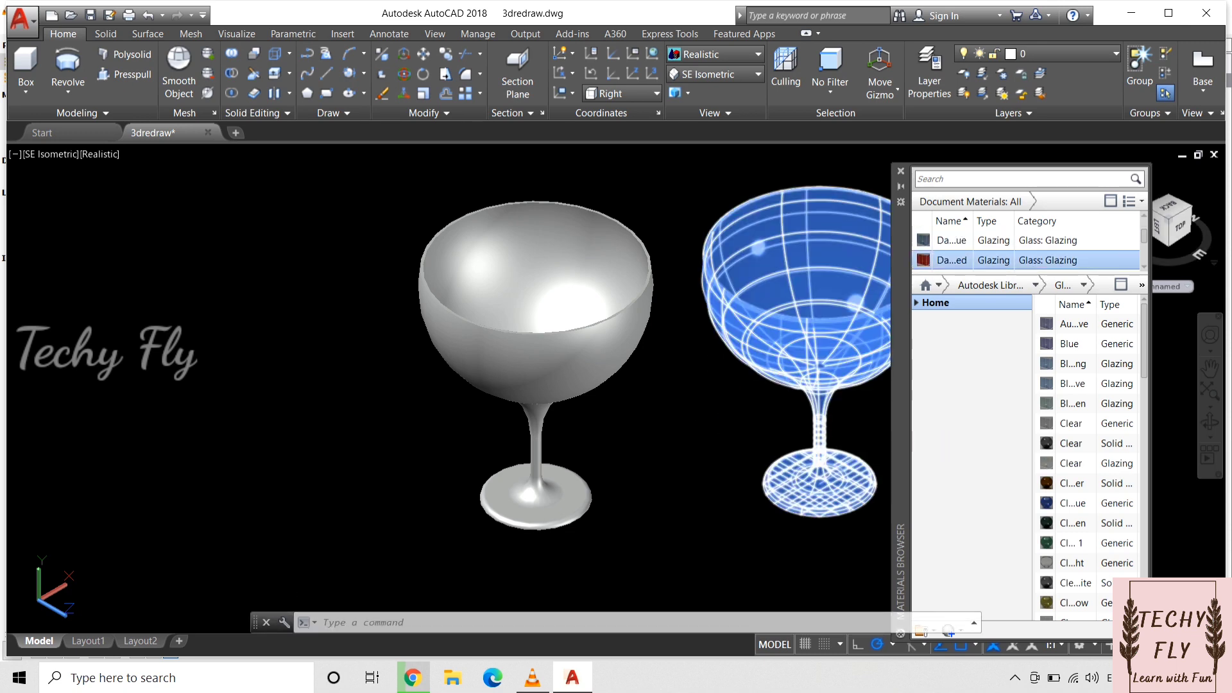
Step: Apply the dark red glass glazing material to the copied glass and close the Materials Browser
left_click_drag(924, 260, 581, 324)
left_click(650, 411)
left_click(650, 411)
left_click(901, 172)
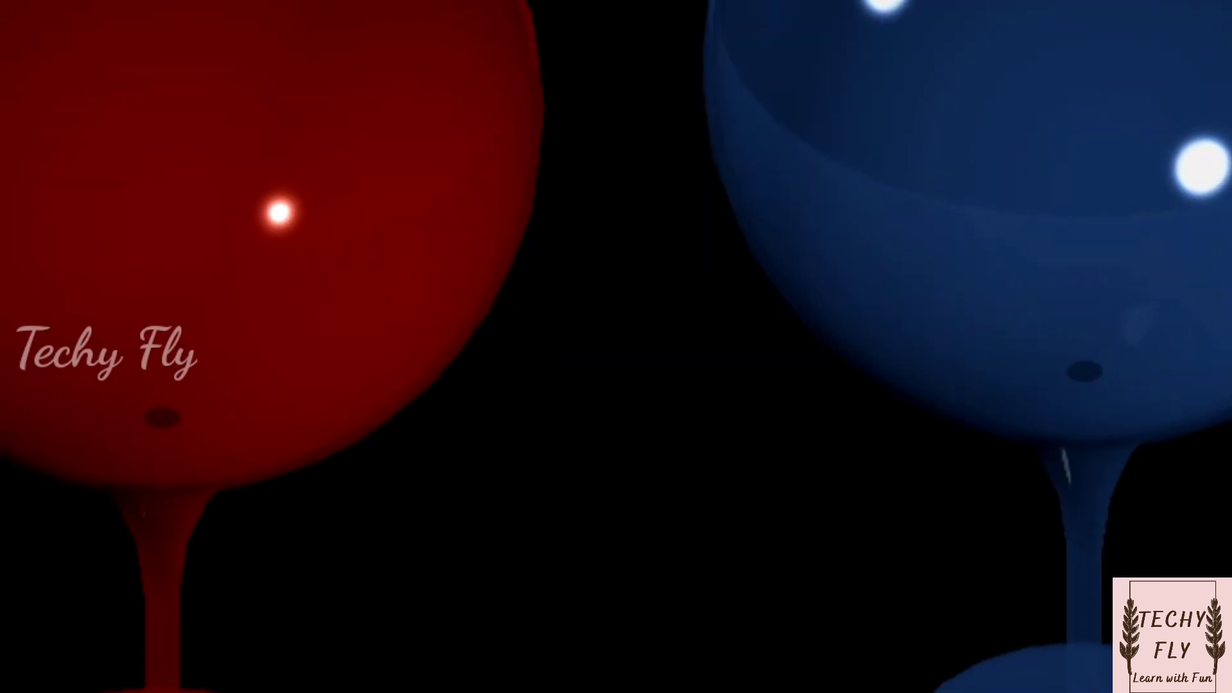